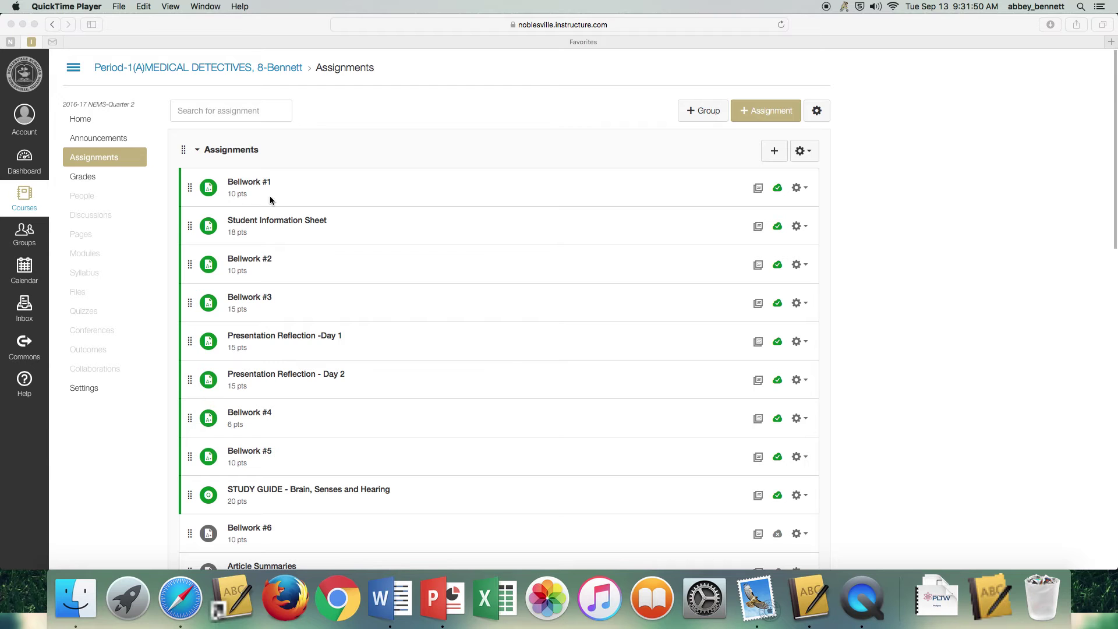
Step: Rename the default Assignments group to 'Bellwork/Homework' and save it
left_click(809, 154)
left_click(807, 152)
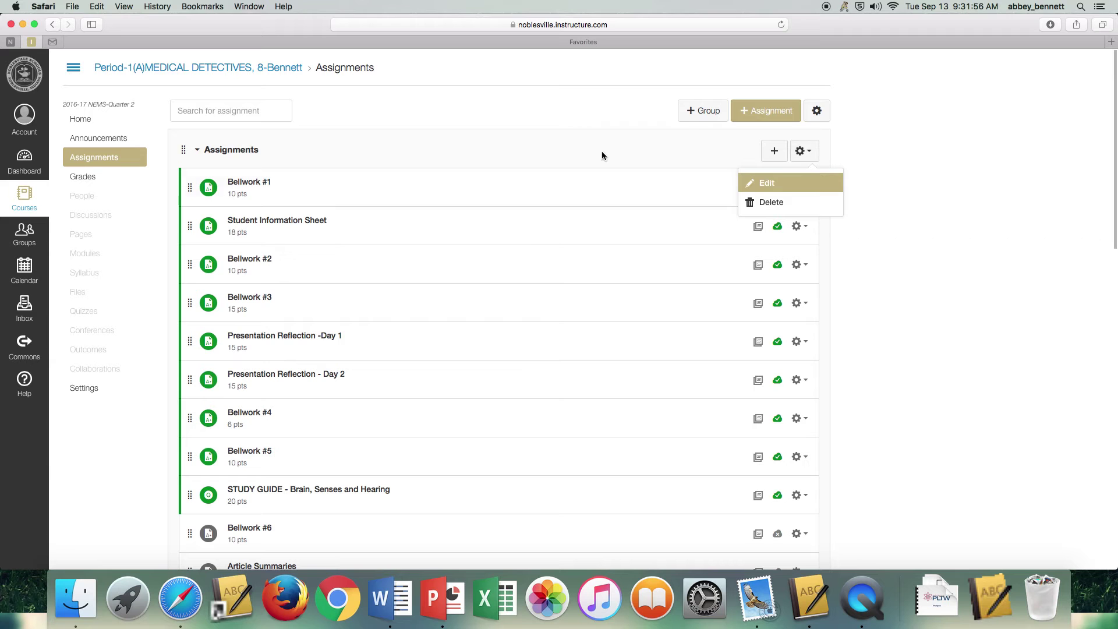
left_click(774, 185)
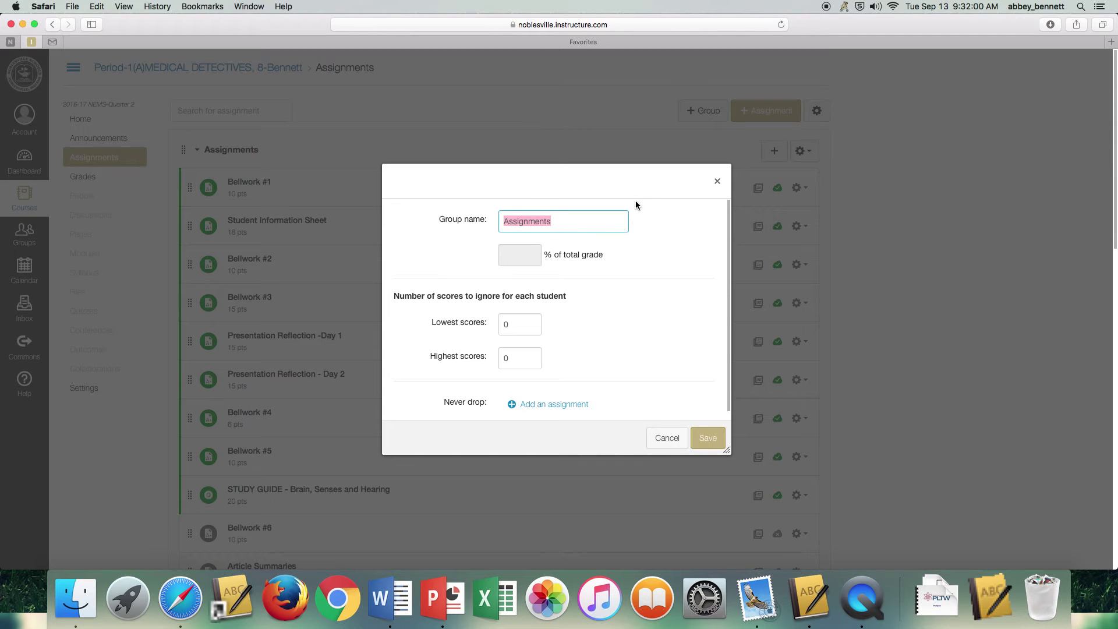
type("Bellwork/Homework/")
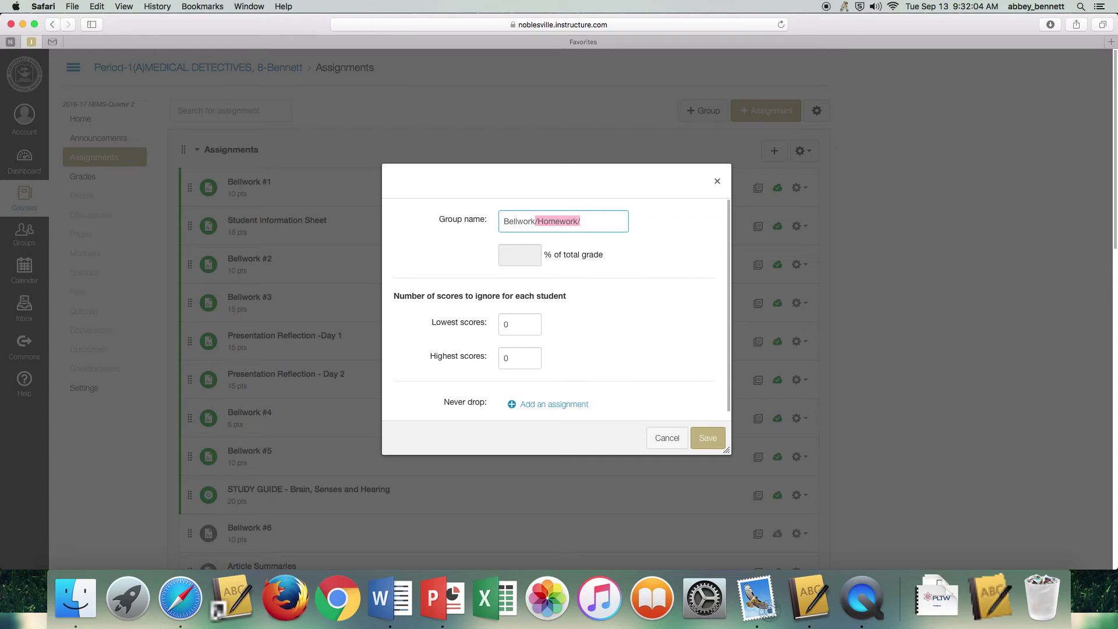
key("Right")
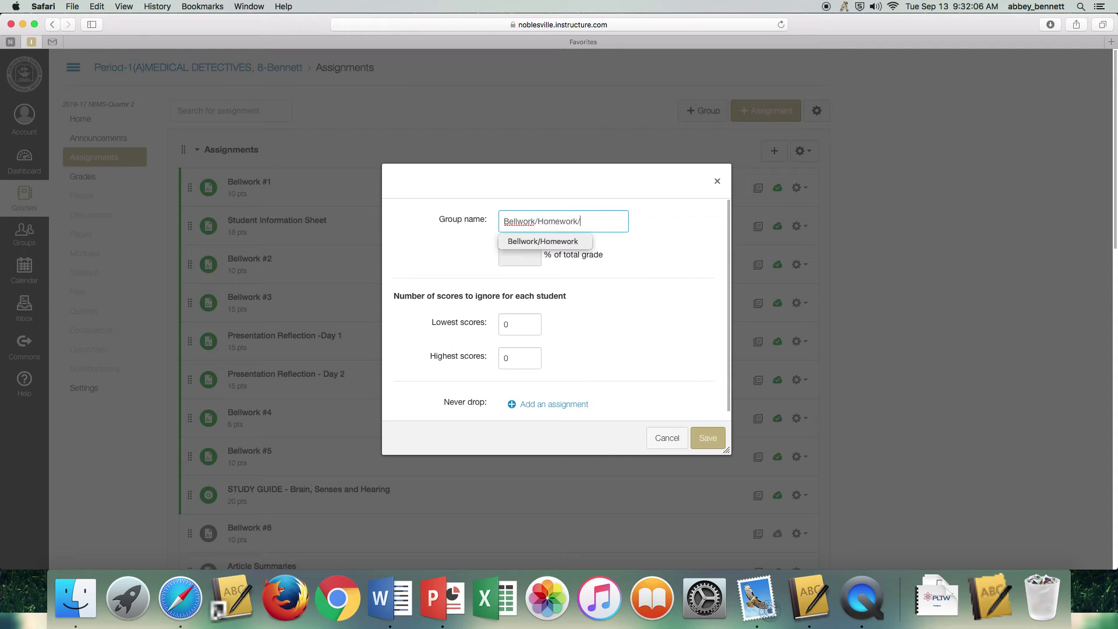
key("BackSpace")
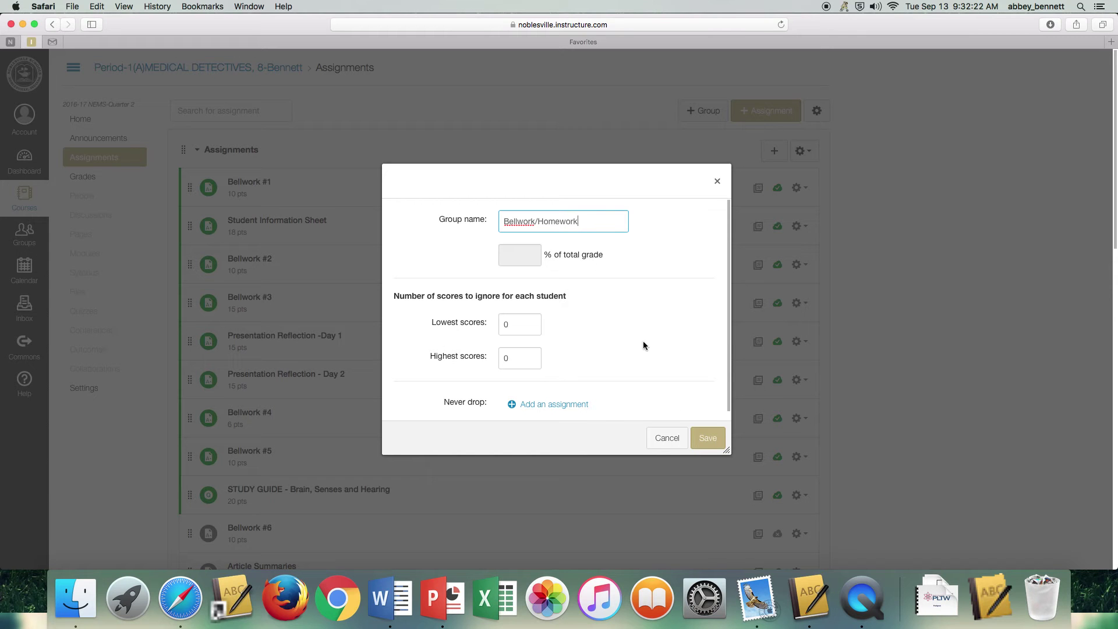
left_click(708, 438)
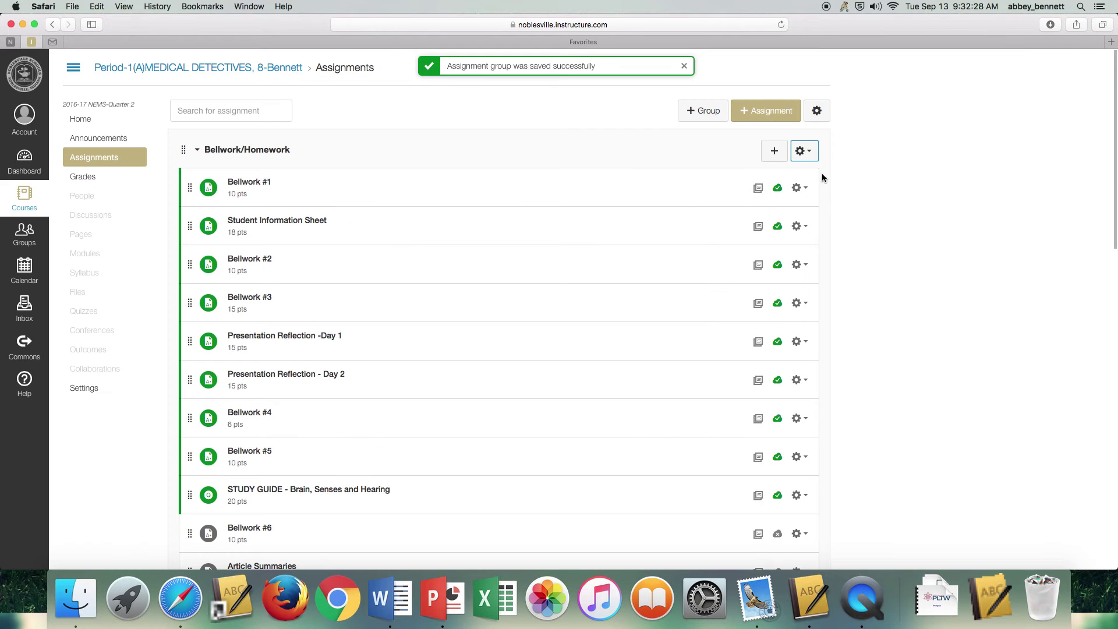
Step: Add a Labs/Projects assignment group and collapse the Bellwork/Homework list
left_click(707, 112)
type("Labs/Proj")
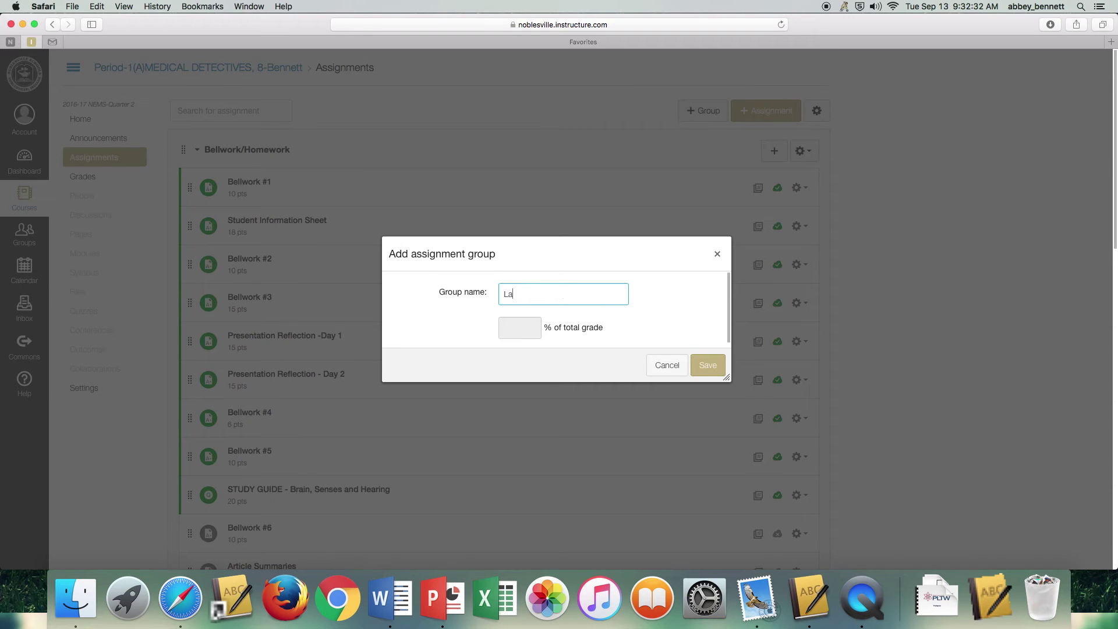
type("ects")
left_click(711, 367)
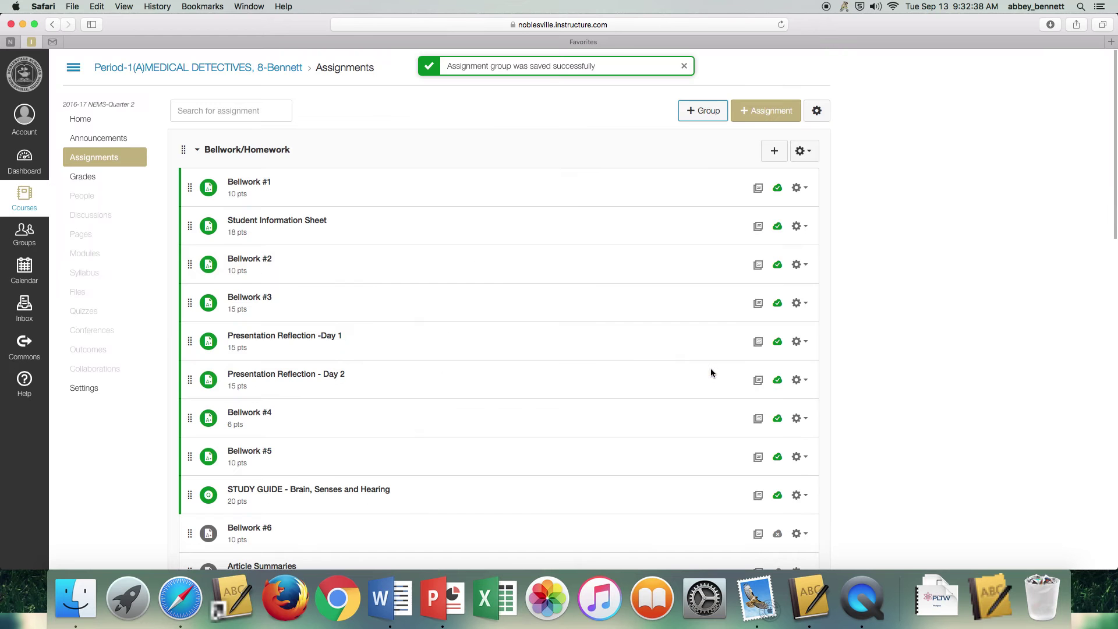
left_click(244, 151)
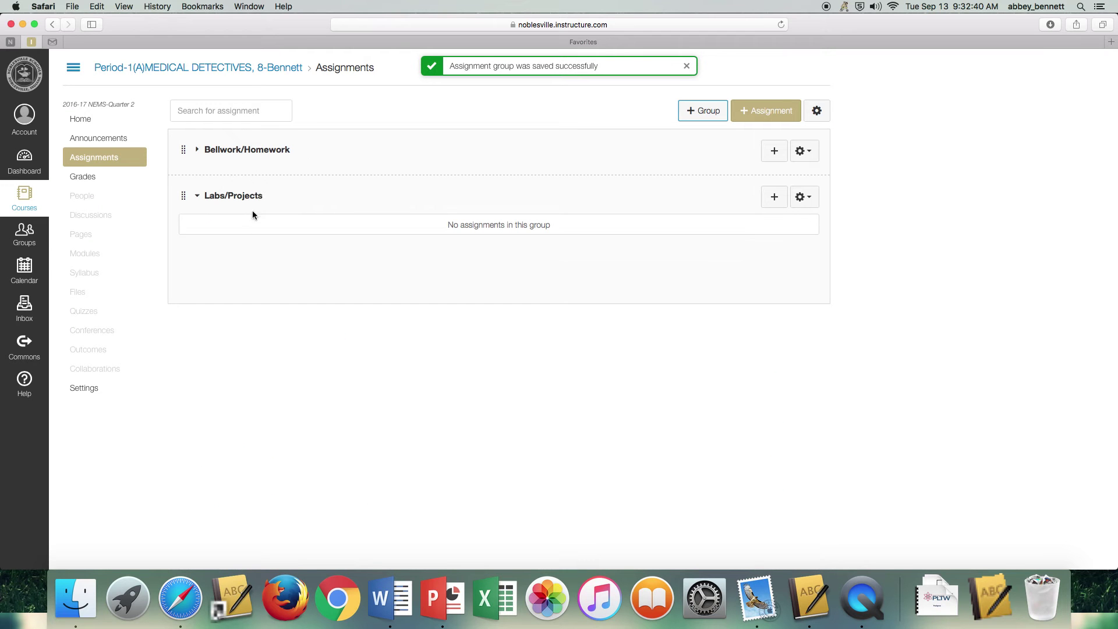
Step: Add a Quizzes/Tests assignment group, then expand Bellwork/Homework again
left_click(693, 112)
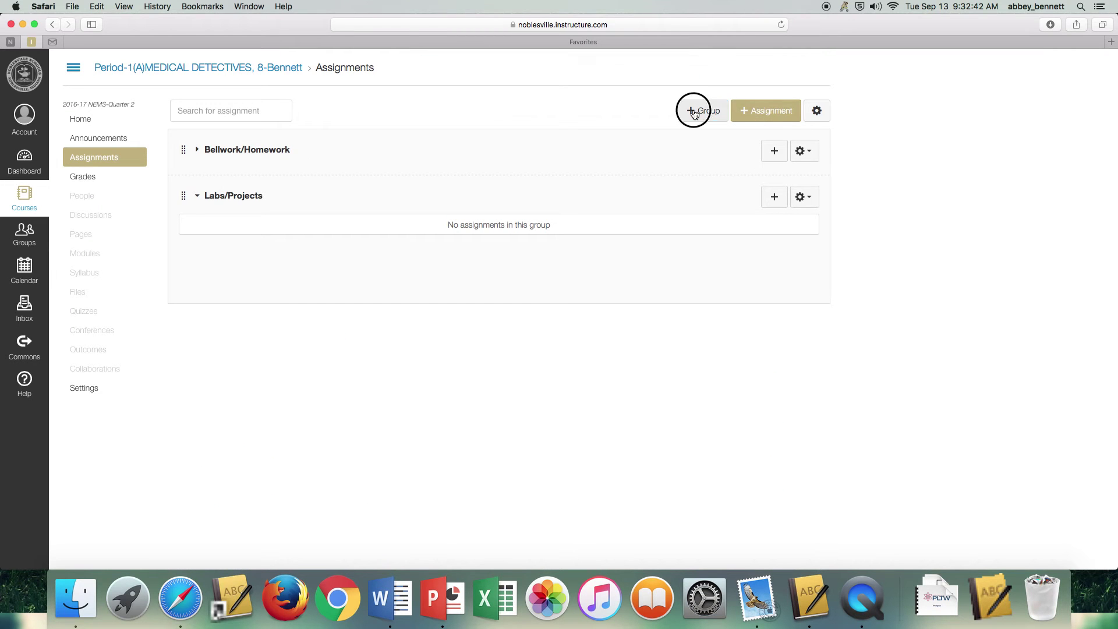
type("Qui")
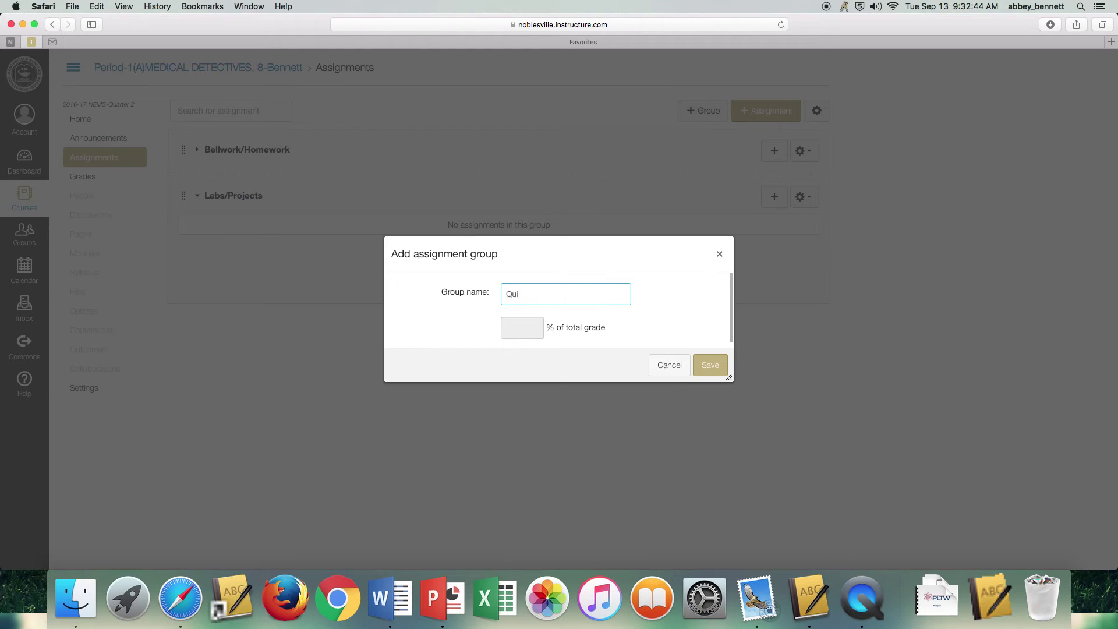
type("zzes/Tests")
left_click(698, 366)
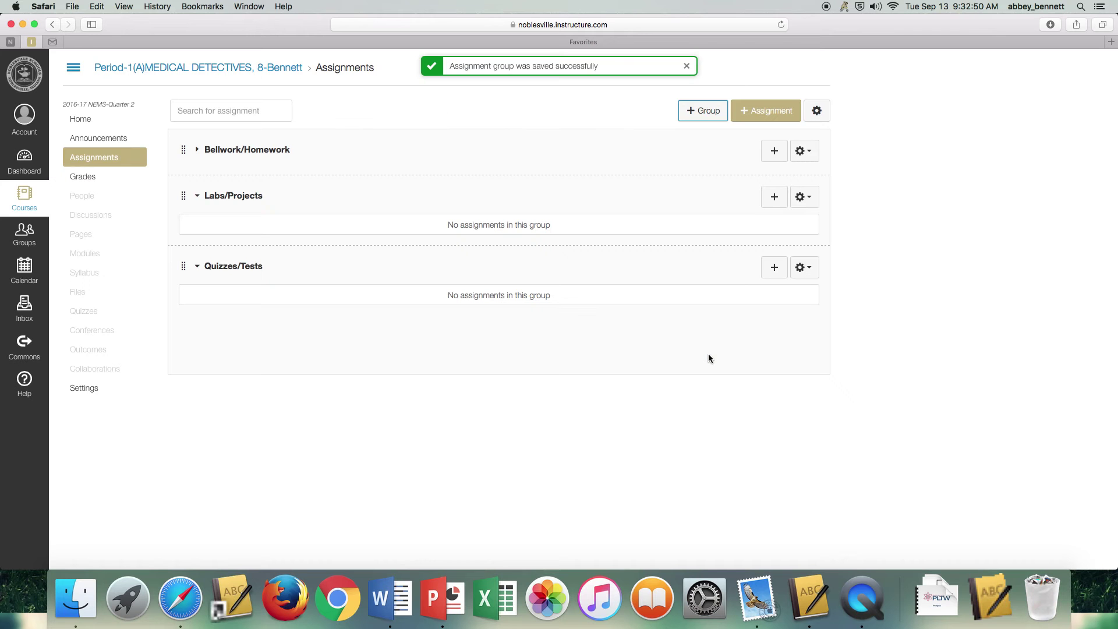
left_click(198, 151)
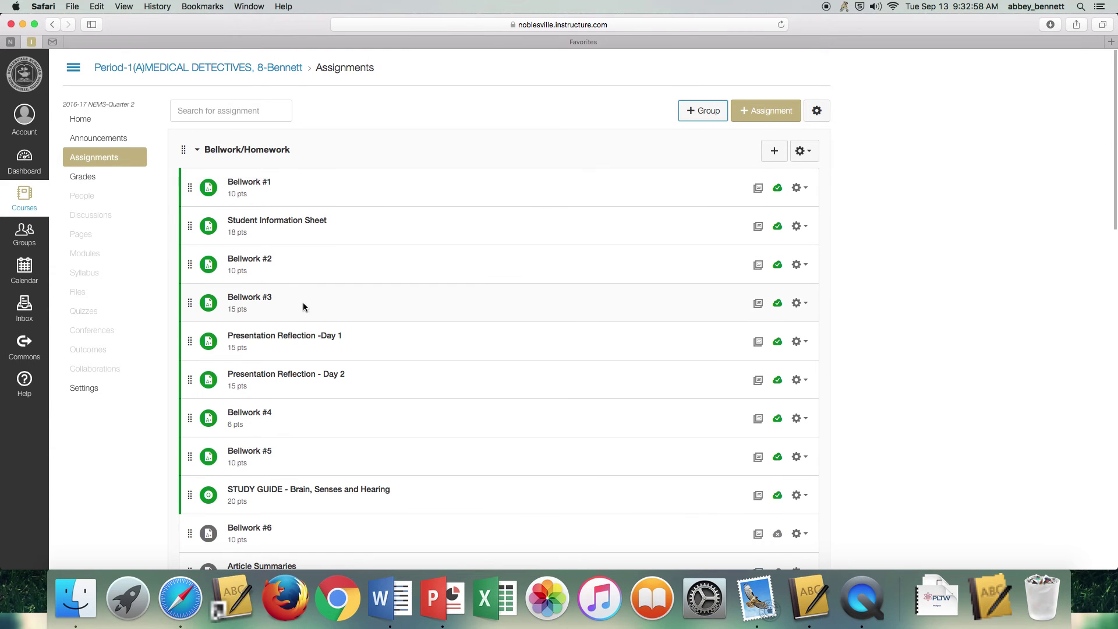
Step: Move Writing Analysis, No Bones About It, 8.3.3 and 8.3.2 into Labs/Projects
scroll(303, 304, "down", 6)
scroll(303, 303, "down", 10)
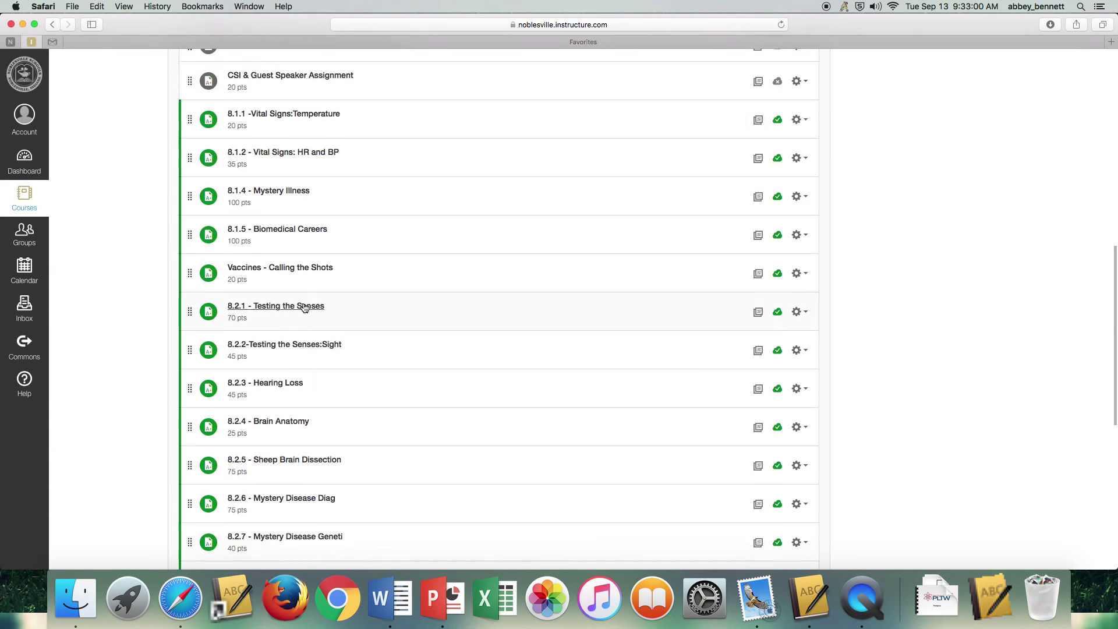
scroll(303, 301, "down", 1)
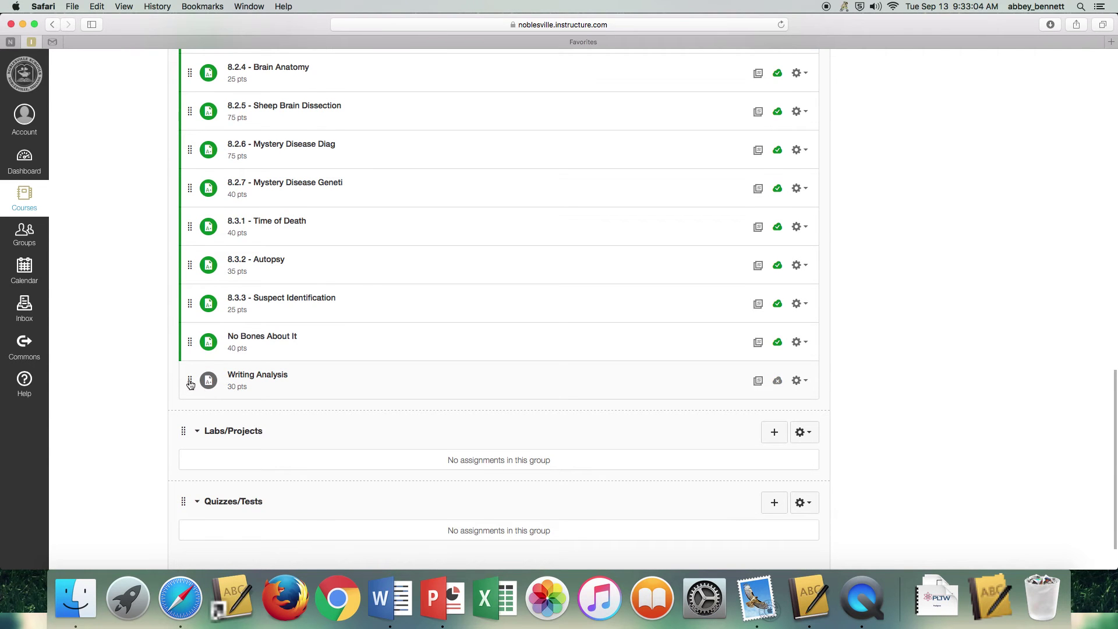
left_click_drag(190, 383, 194, 446)
left_click_drag(189, 345, 188, 395)
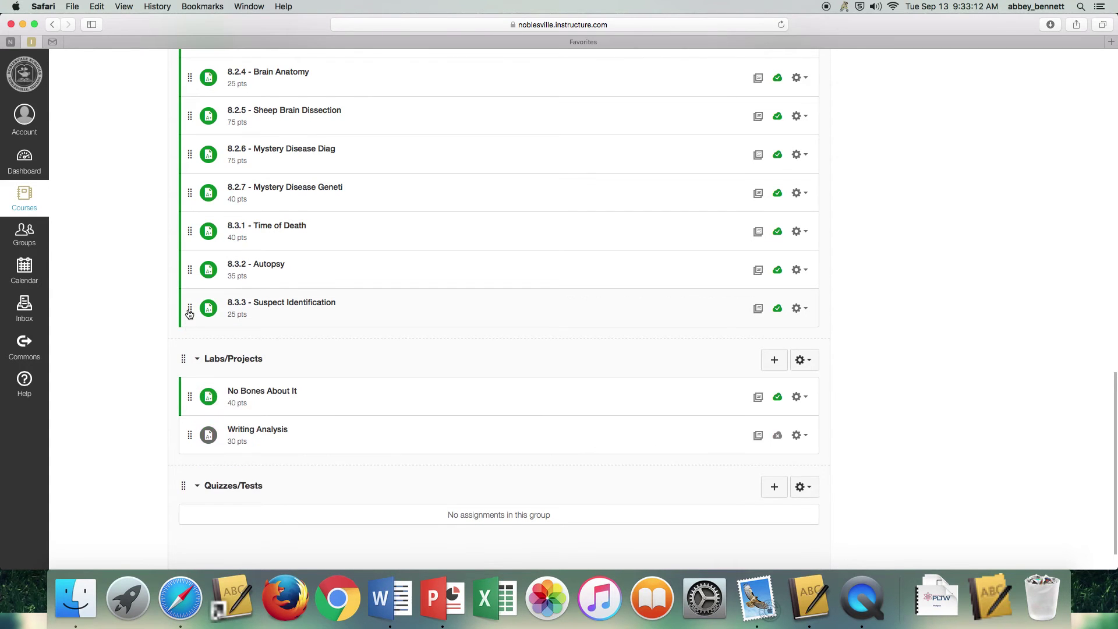
left_click_drag(190, 310, 182, 352)
left_click_drag(190, 270, 256, 322)
Step: Move 8.3.1 Time of Death and 8.2.7 into Labs/Projects
scroll(198, 282, "up", 2)
mouse_move(190, 266)
left_mouse_down()
mouse_move(187, 342)
mouse_move(184, 276)
left_mouse_up()
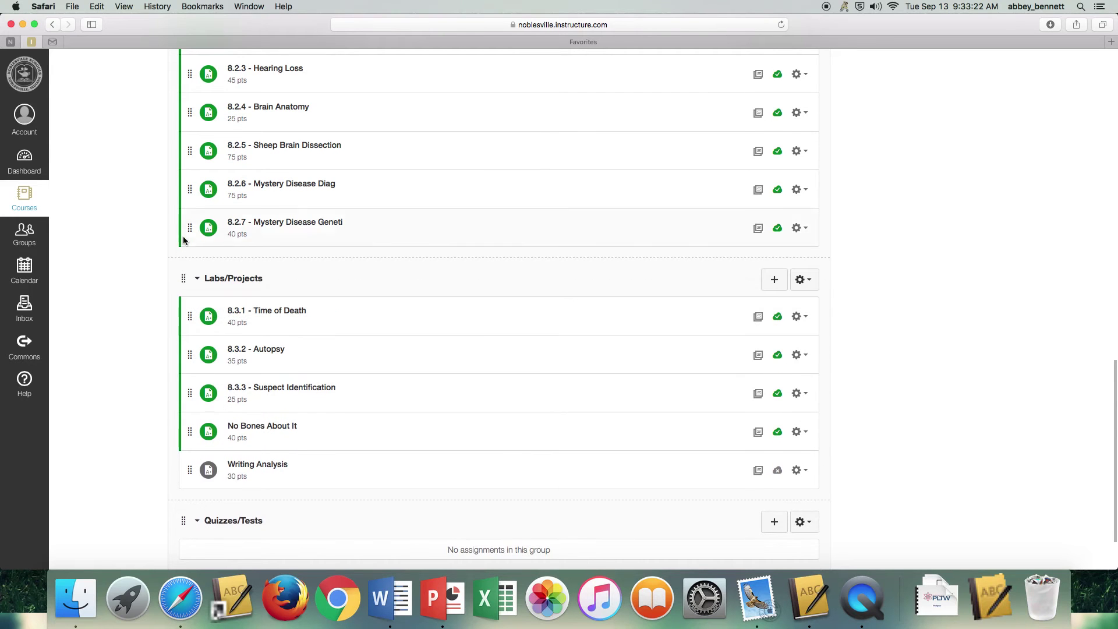
left_click_drag(187, 233, 183, 267)
scroll(705, 264, "up", 2)
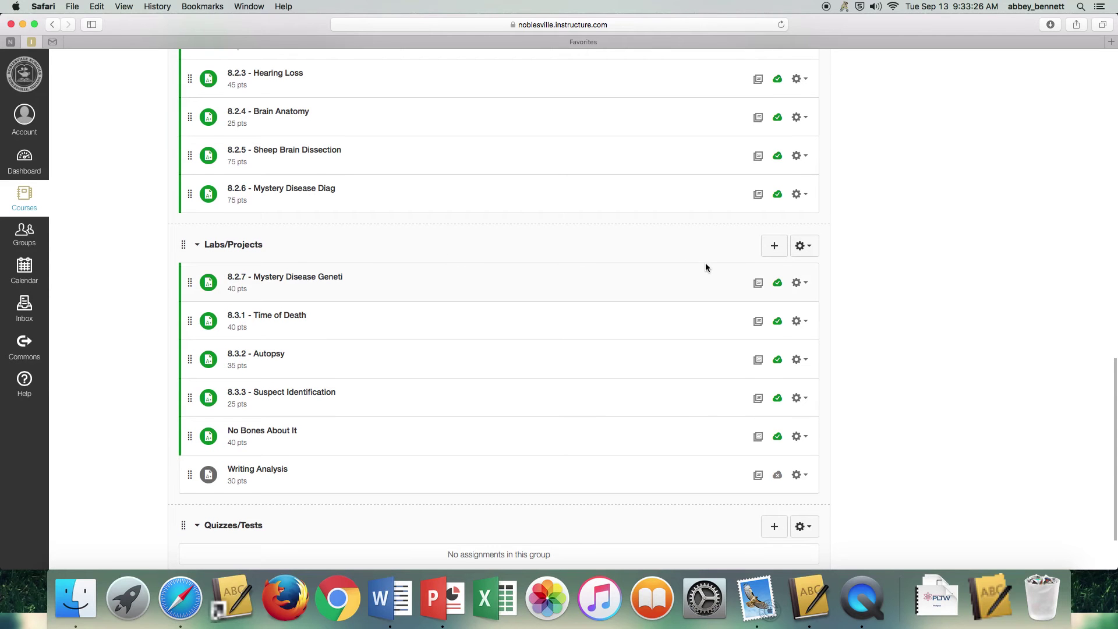
scroll(714, 276, "up", 10)
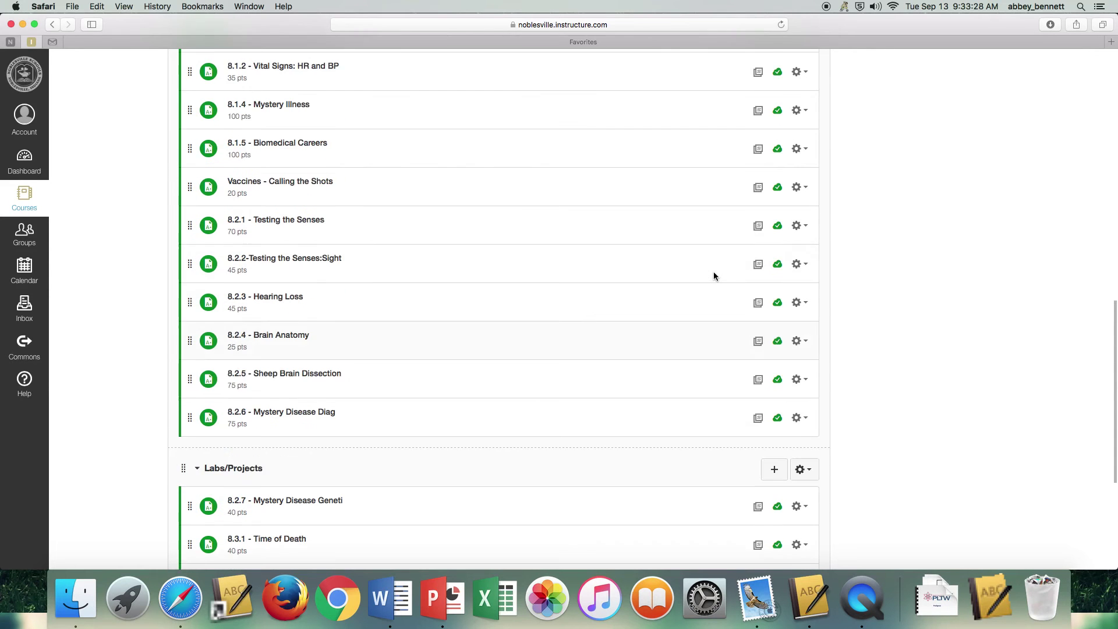
scroll(714, 274, "up", 12)
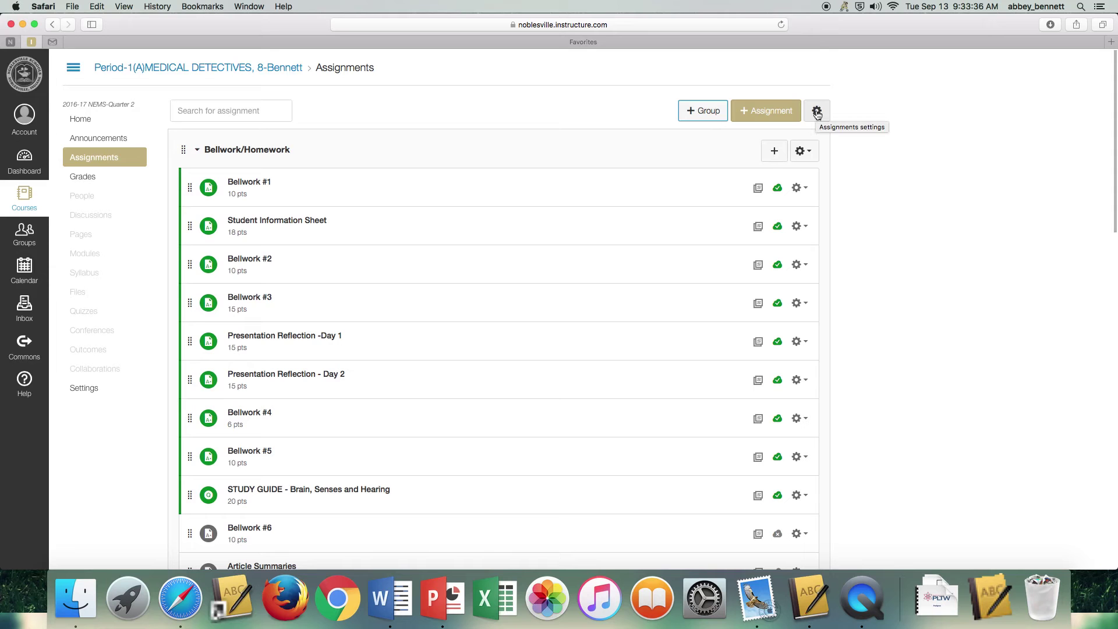
Step: Weight the final grade by group: Bellwork/Homework 10%, Labs/Projects 70%, Quizzes/Tests 20%, and save
left_click(817, 112)
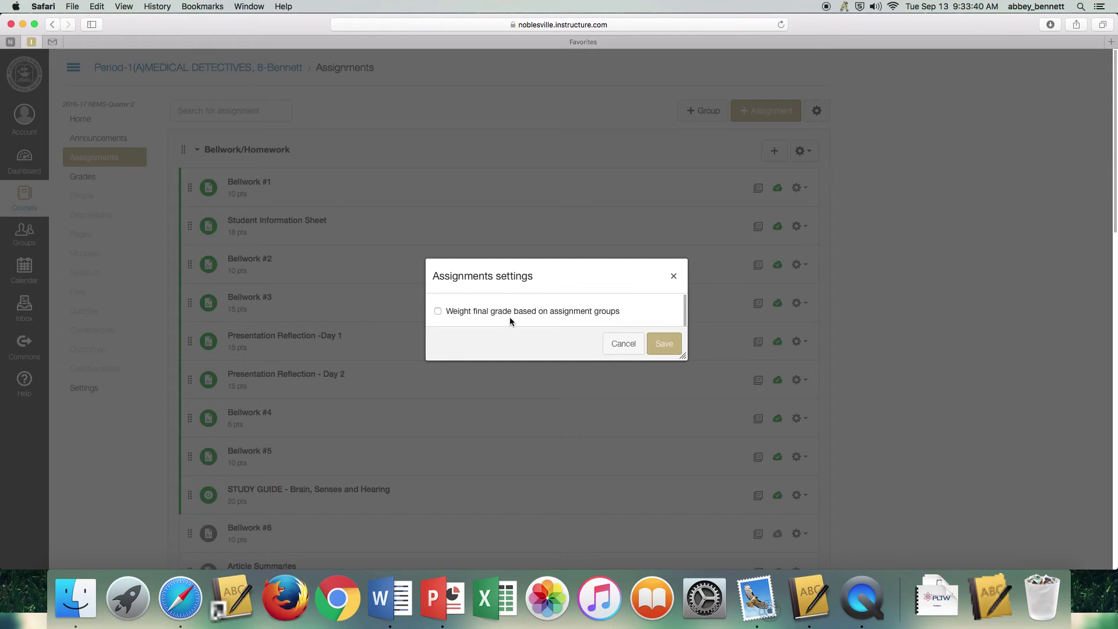
left_click(439, 313)
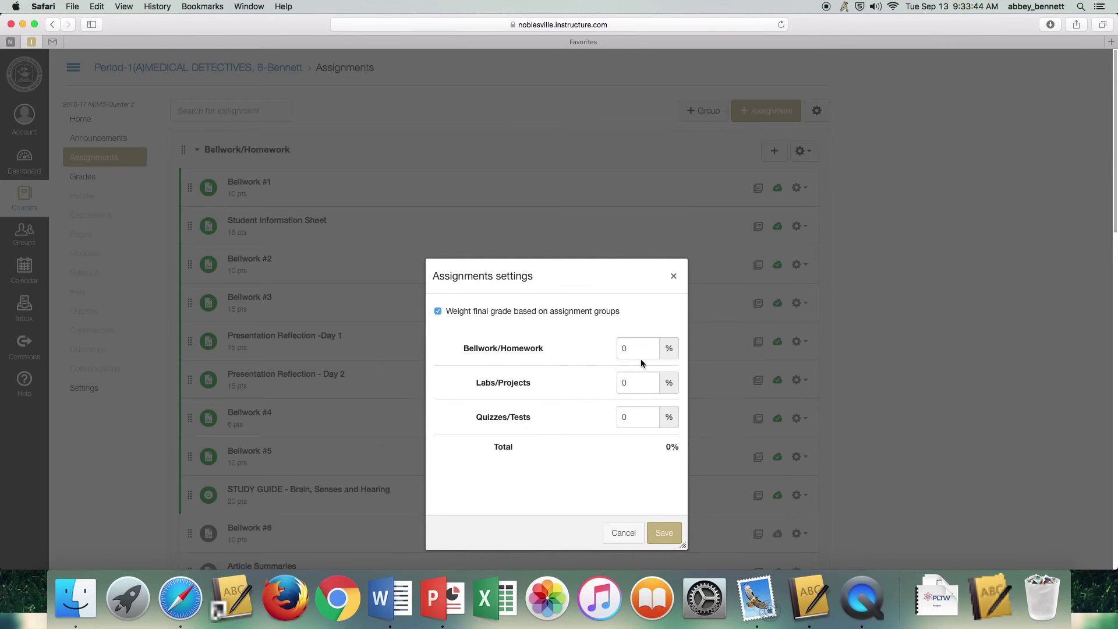
left_click(641, 351)
double_click(642, 351)
type("10")
key("Tab")
type("70")
key("Tab")
type("20")
left_click(616, 474)
left_click(660, 536)
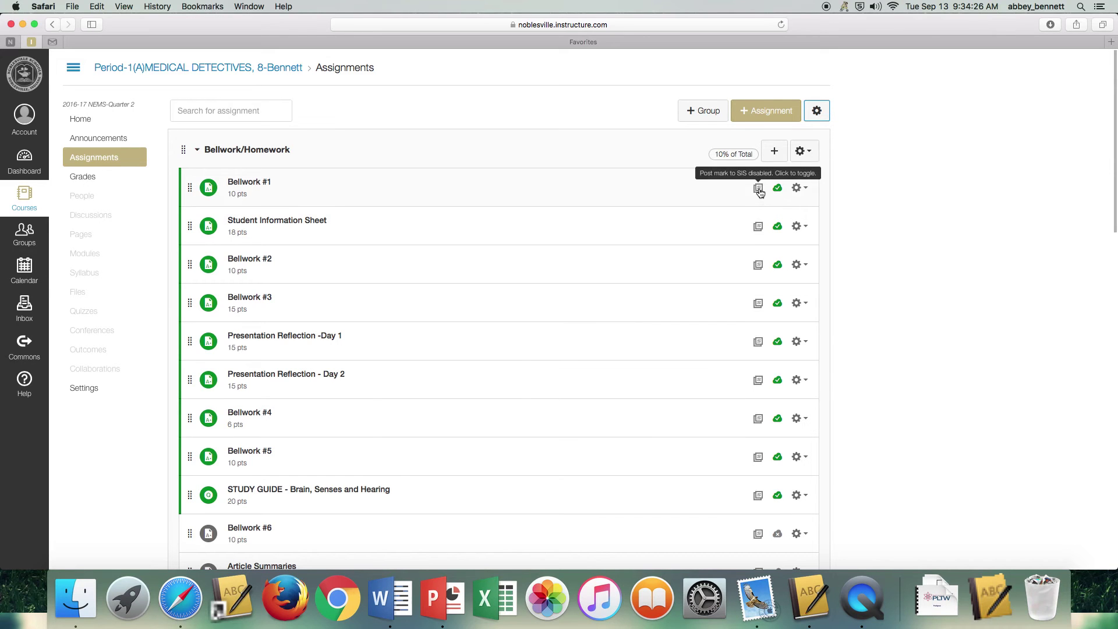
Step: Toggle posting Bellwork #1 grades to SIS on and back off, then switch to PowerTeacher Gradebook
left_click(759, 189)
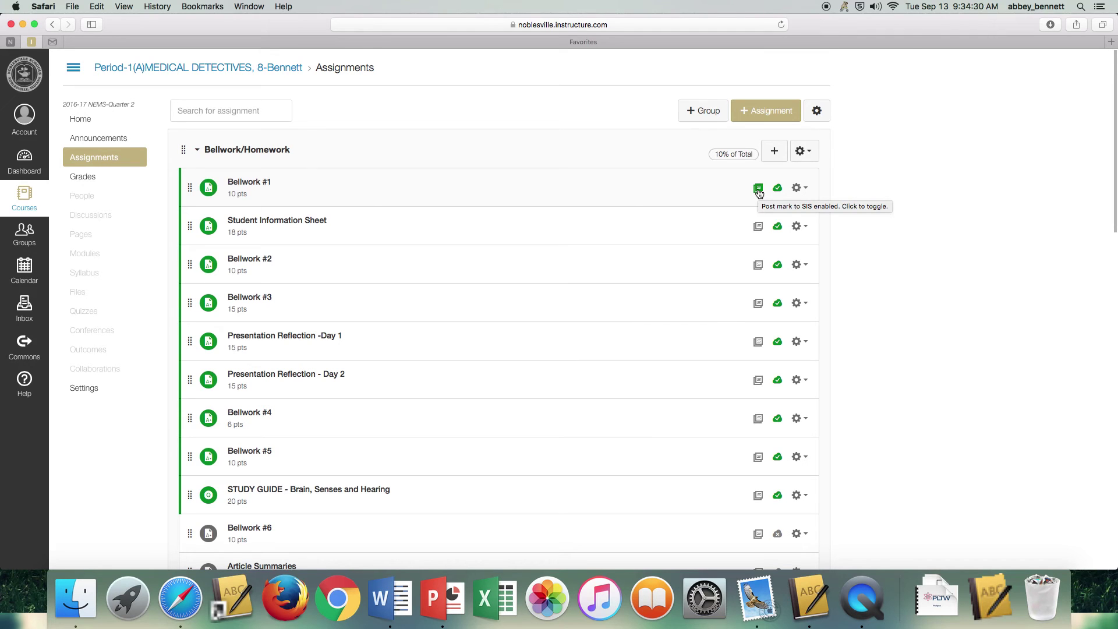
left_click(759, 191)
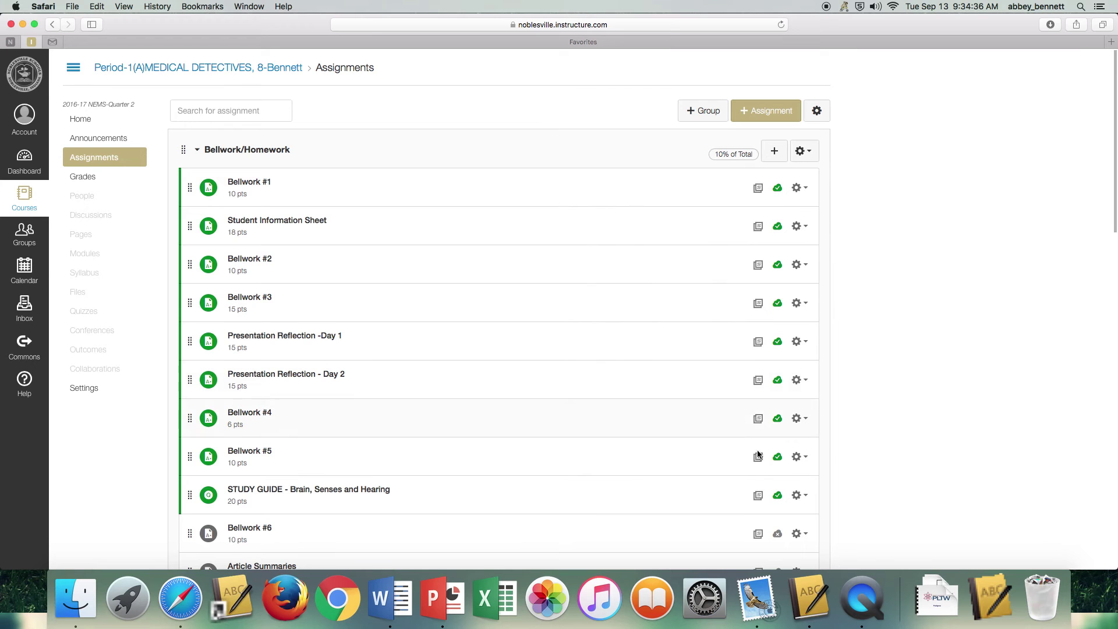
left_click(807, 588)
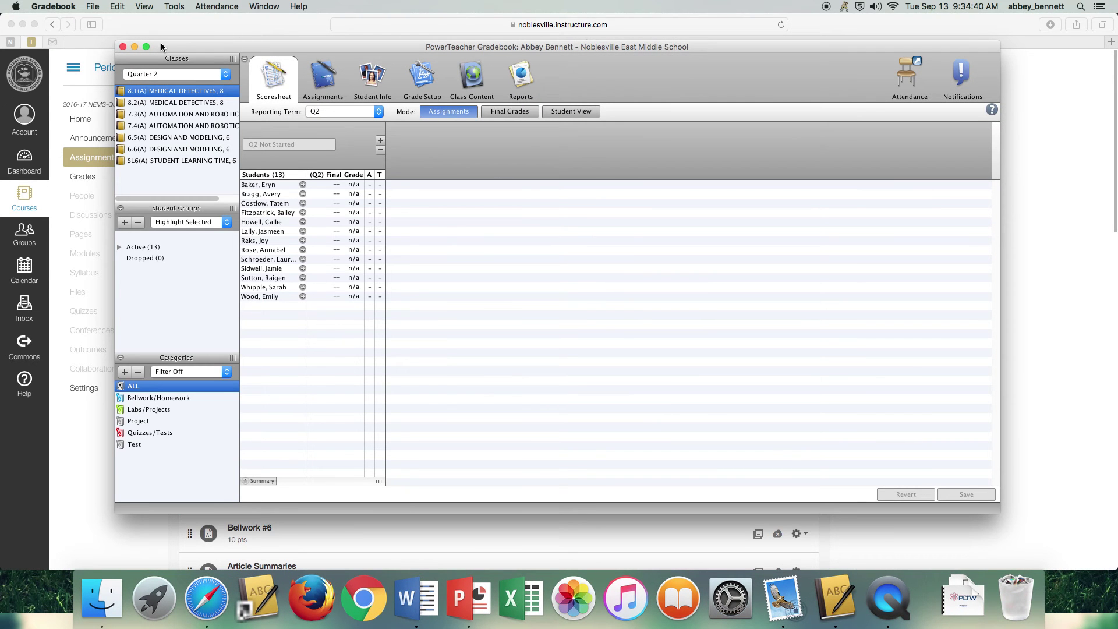
Step: Enlarge the Gradebook window and open Categories from the Tools menu
left_click_drag(108, 38, 8, 14)
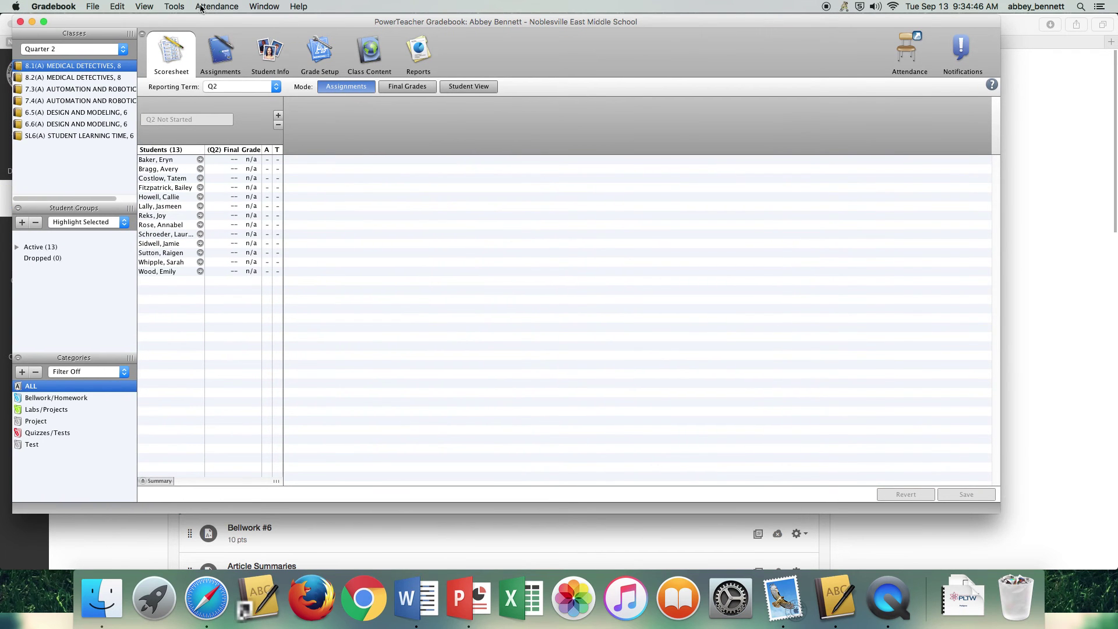
left_click(180, 7)
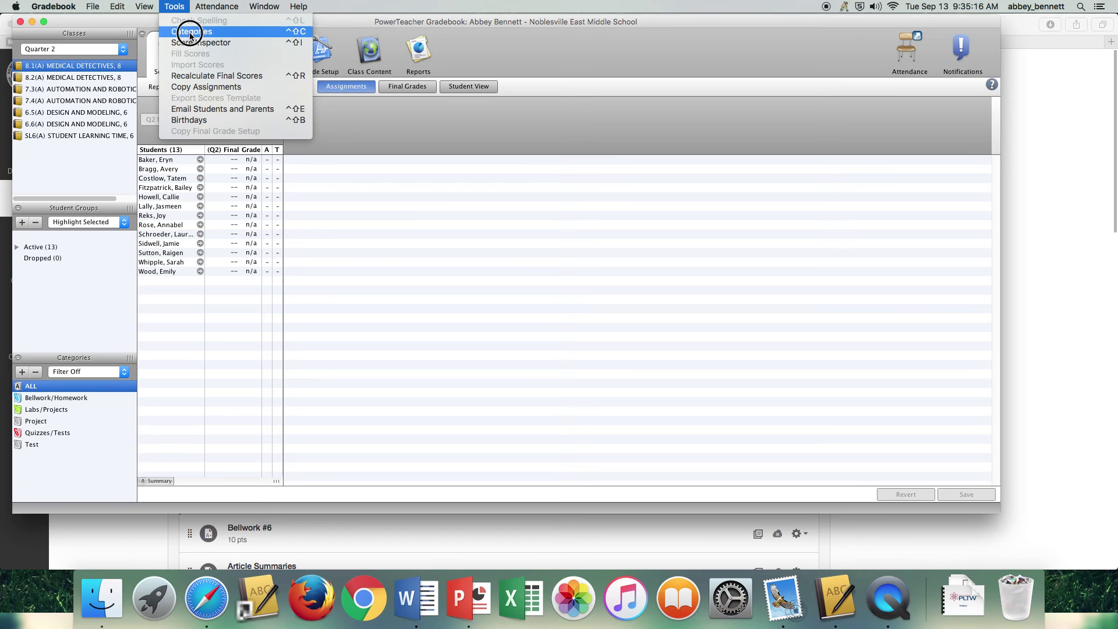
left_click(190, 32)
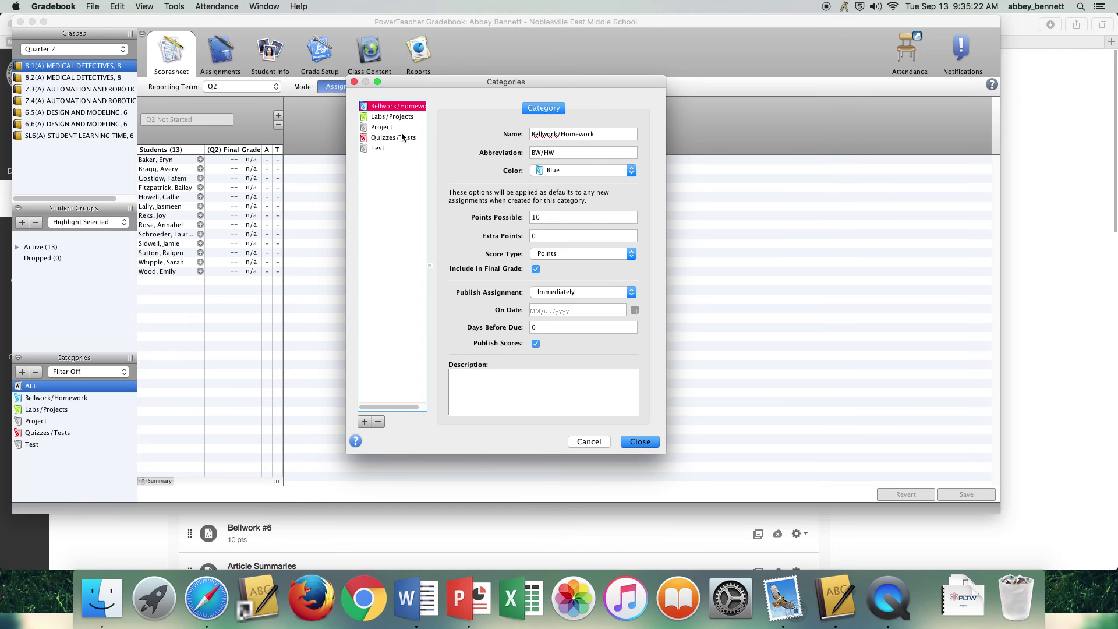
Step: Try deleting the Test category, dismiss the cannot-delete warning, then select Bellwork/Homework
left_click(380, 148)
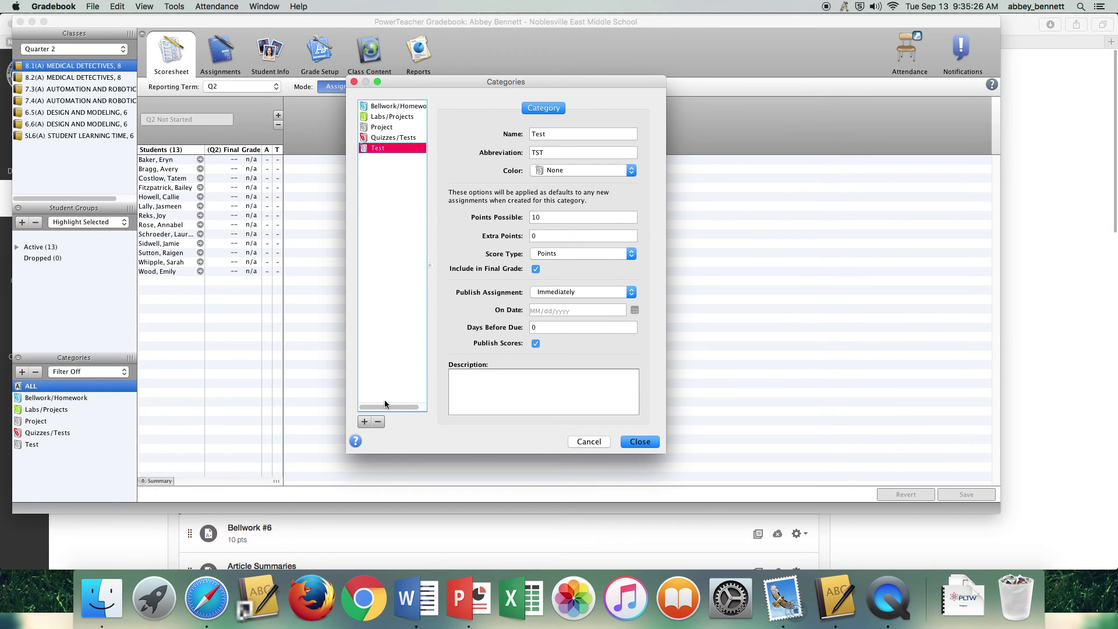
left_click(377, 421)
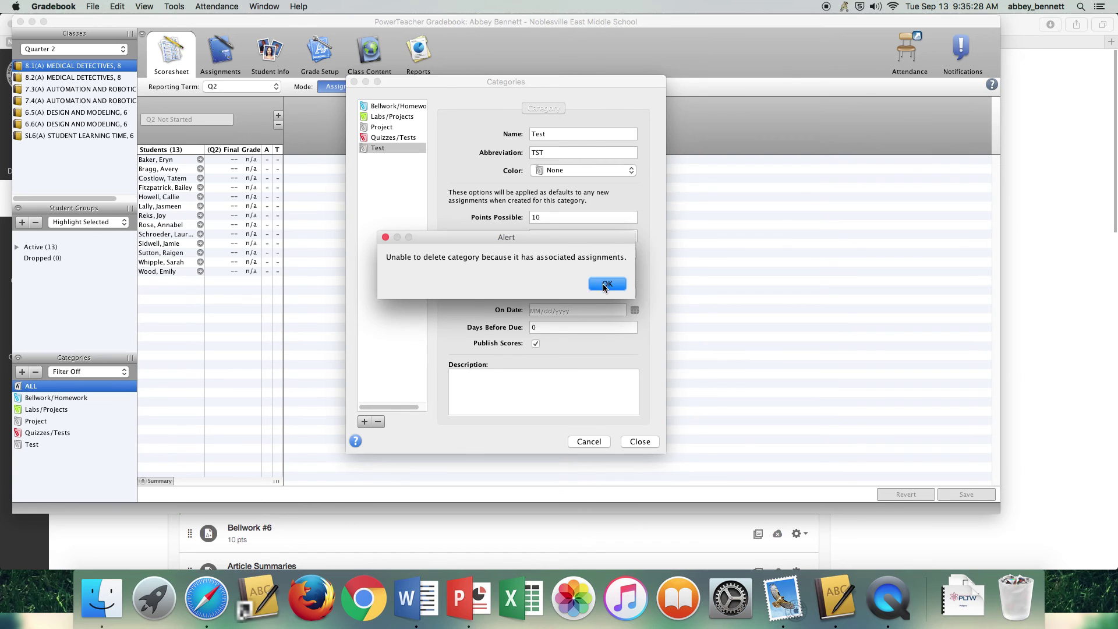
left_click(604, 284)
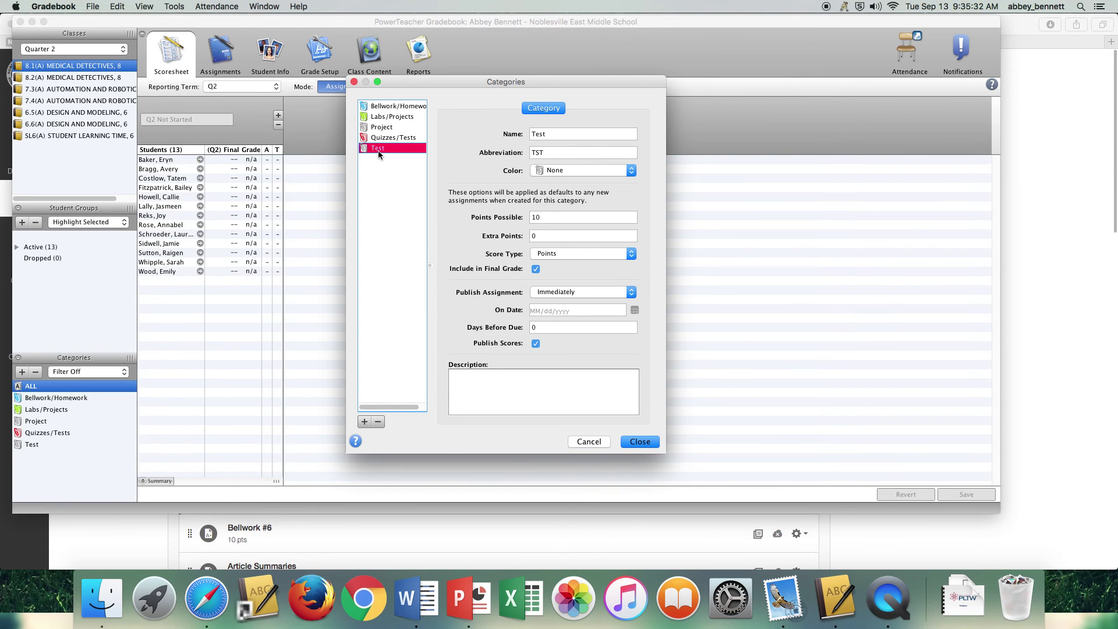
left_click(395, 106)
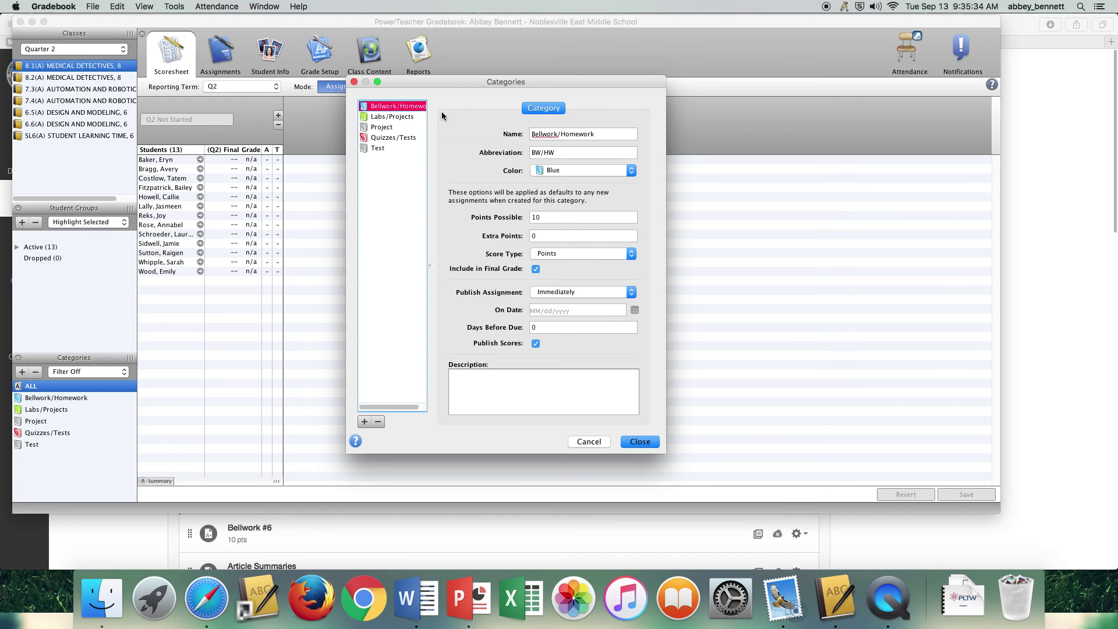
Step: Add a trial category named 'Bellwork/Homework' with colour Green
left_click(365, 422)
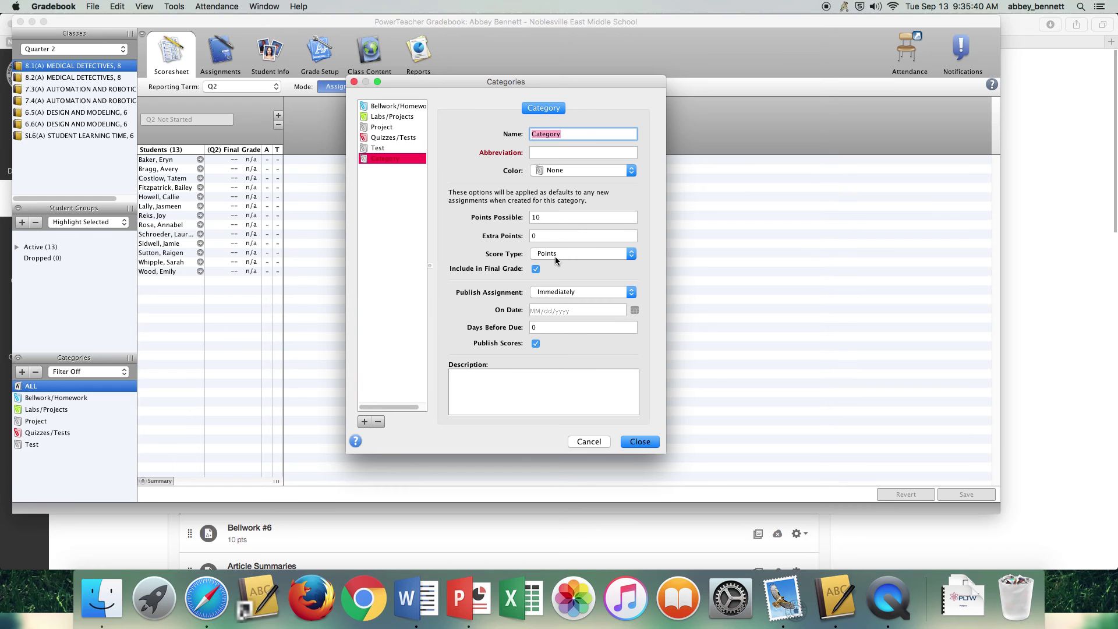
type("Bellwork/Homework")
left_click(571, 170)
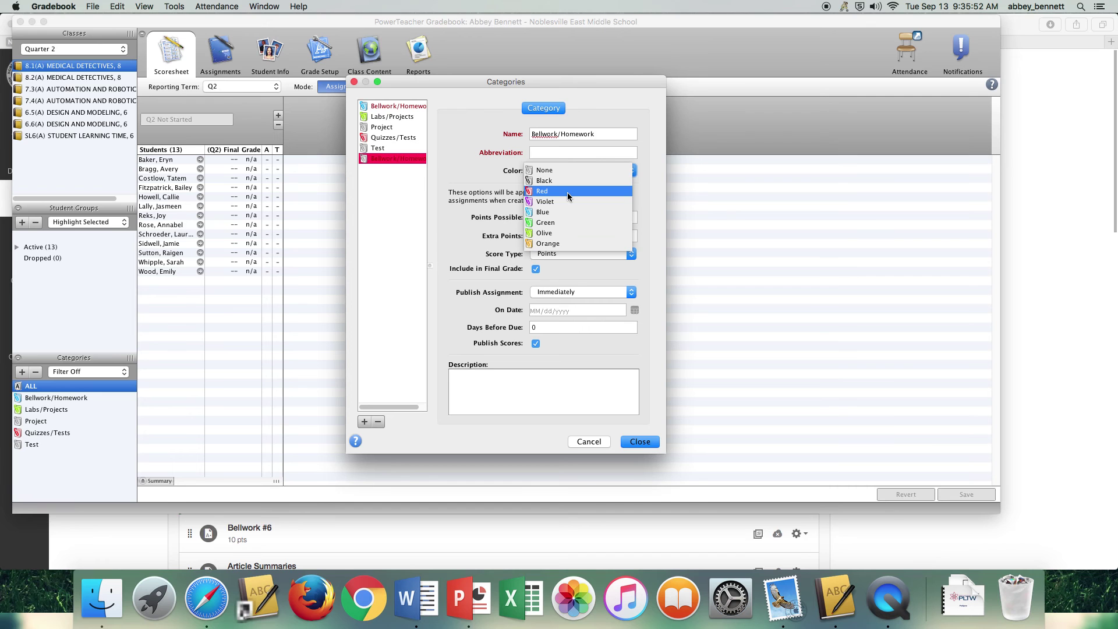
left_click(570, 222)
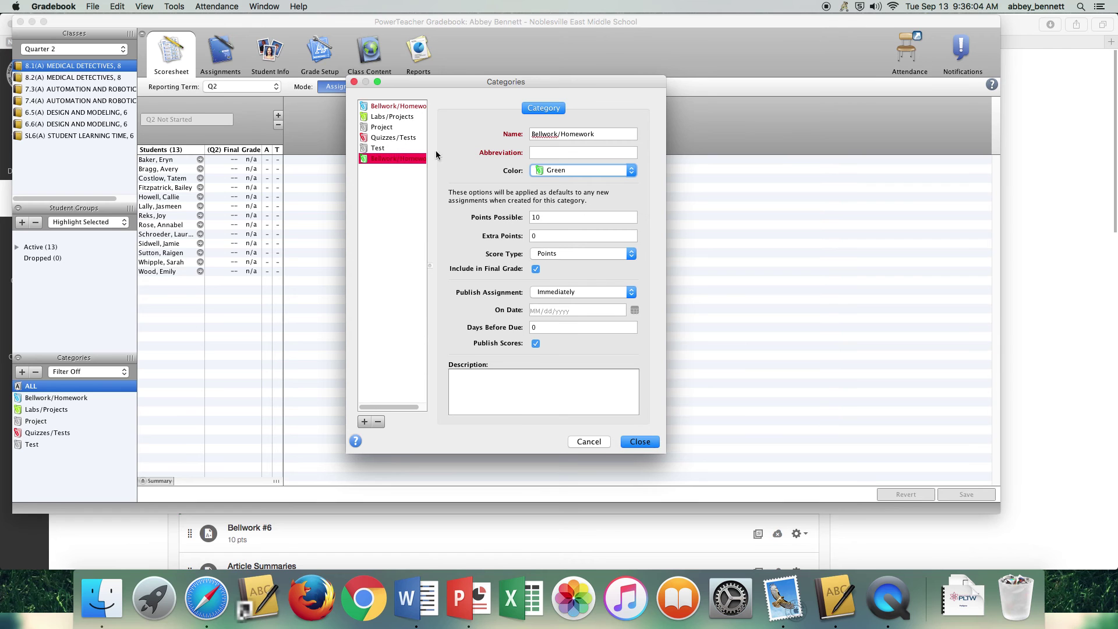
Step: Delete the duplicate Bellwork/Homework category and close the Categories settings
left_click(406, 153)
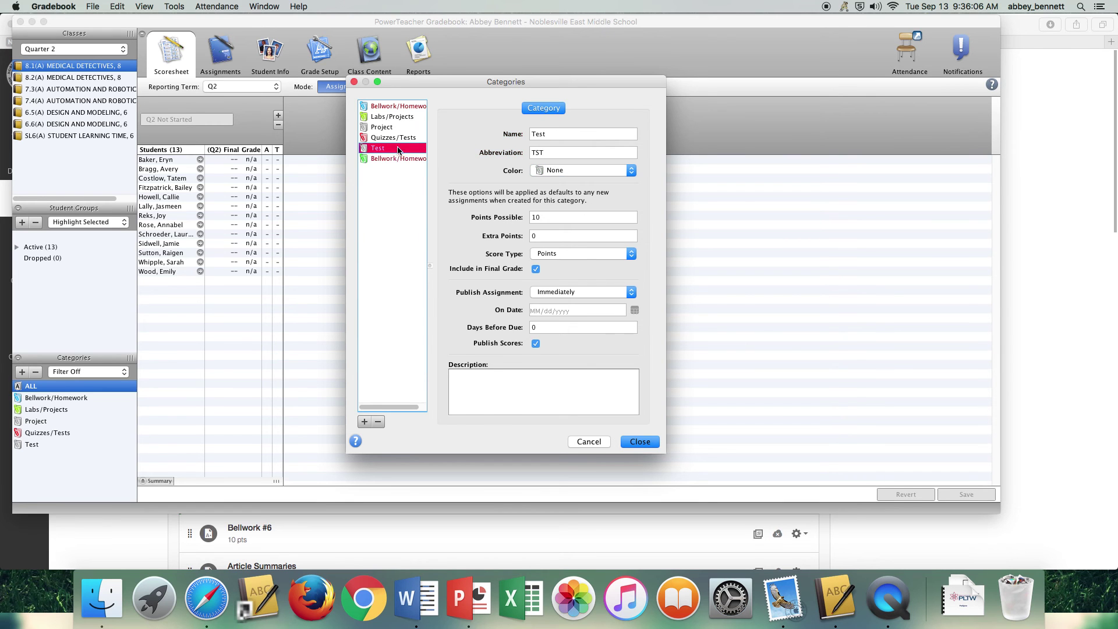
left_click(378, 424)
left_click(640, 442)
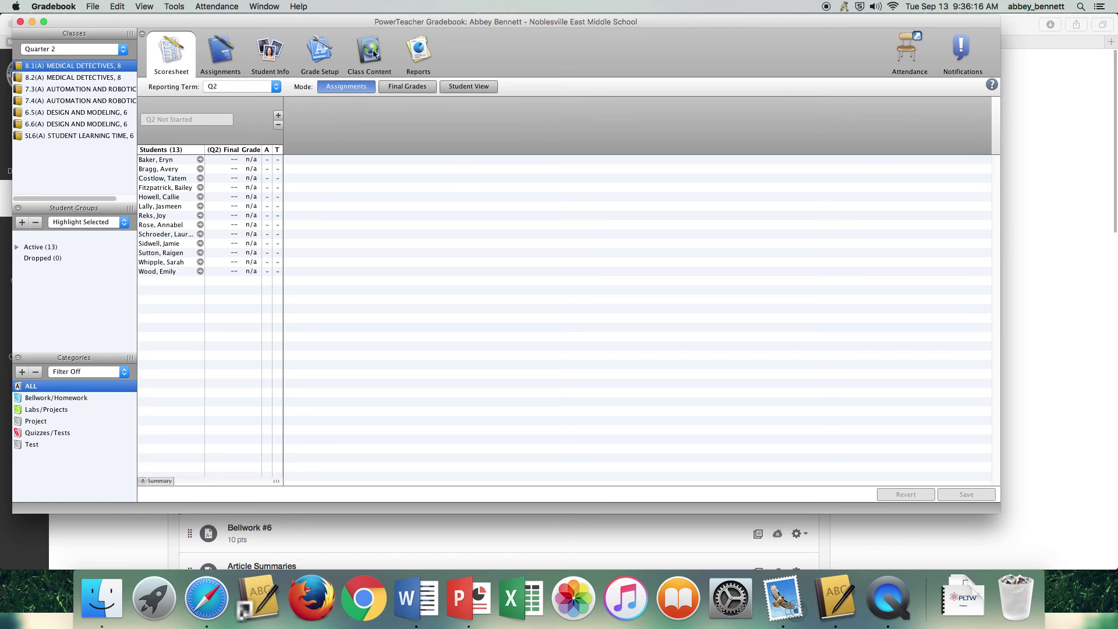
Step: Review Q2 category weights in Grade Setup (10/70/20), then return to Canvas
left_click(326, 47)
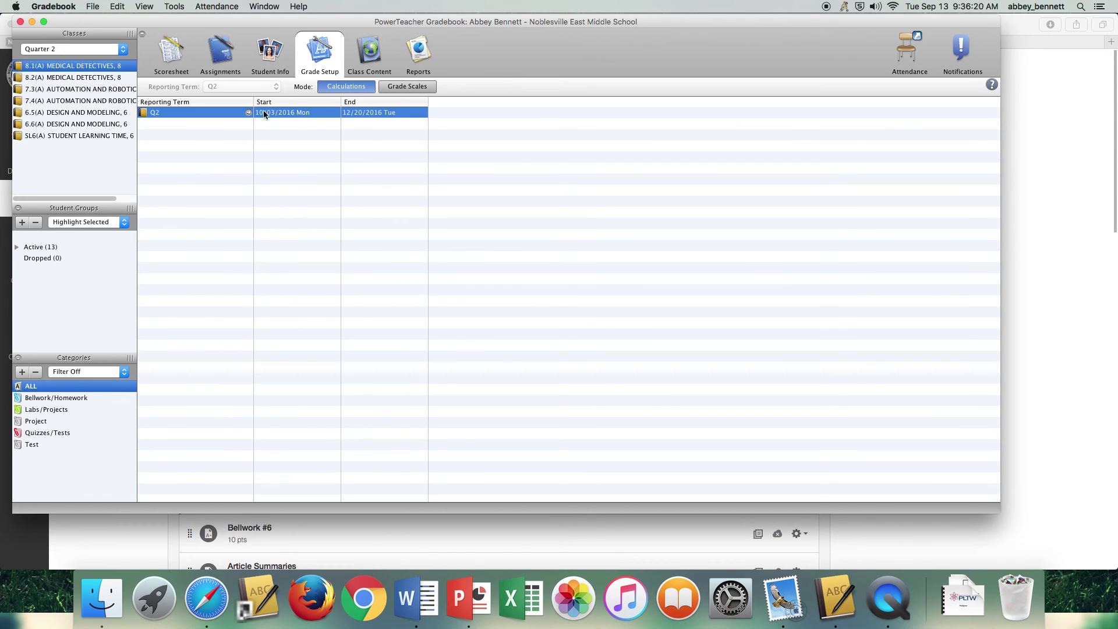
left_click(248, 113)
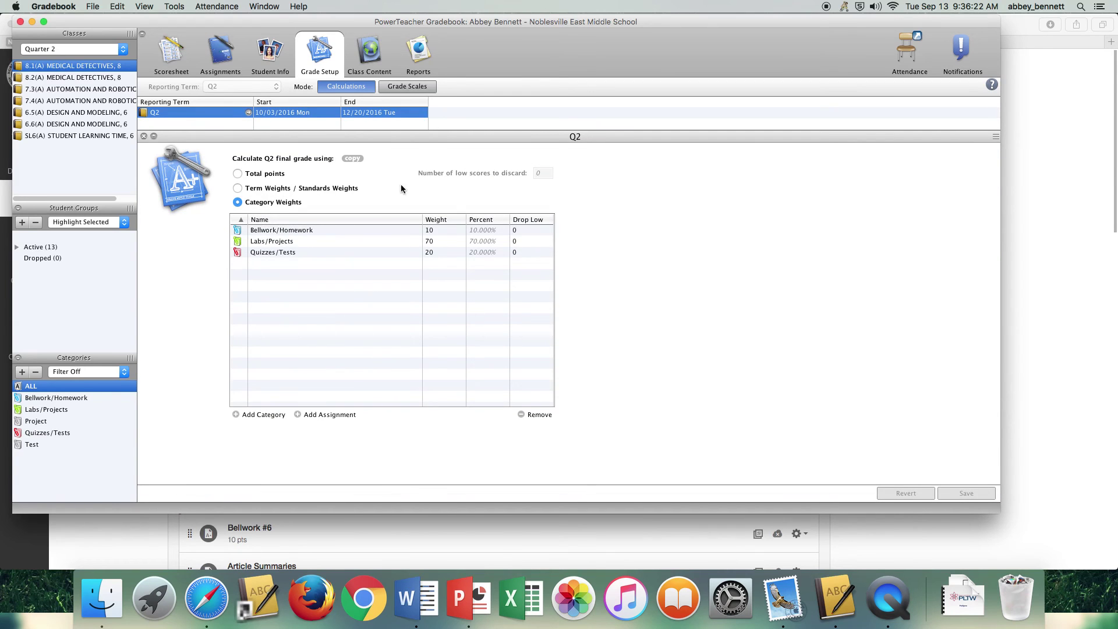
left_click(453, 232)
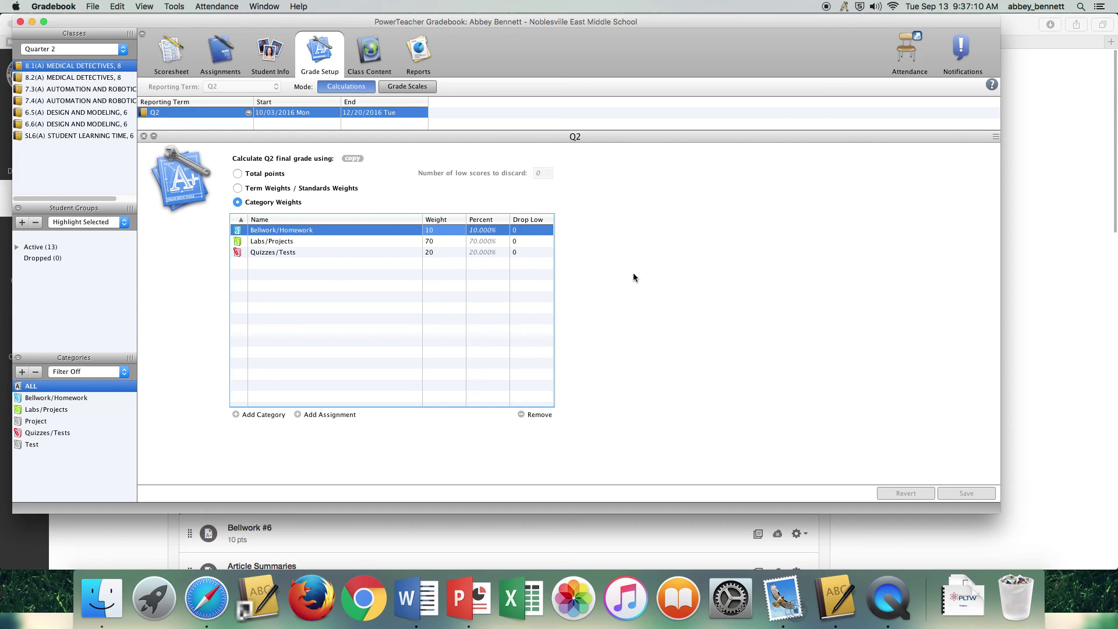
left_click(544, 533)
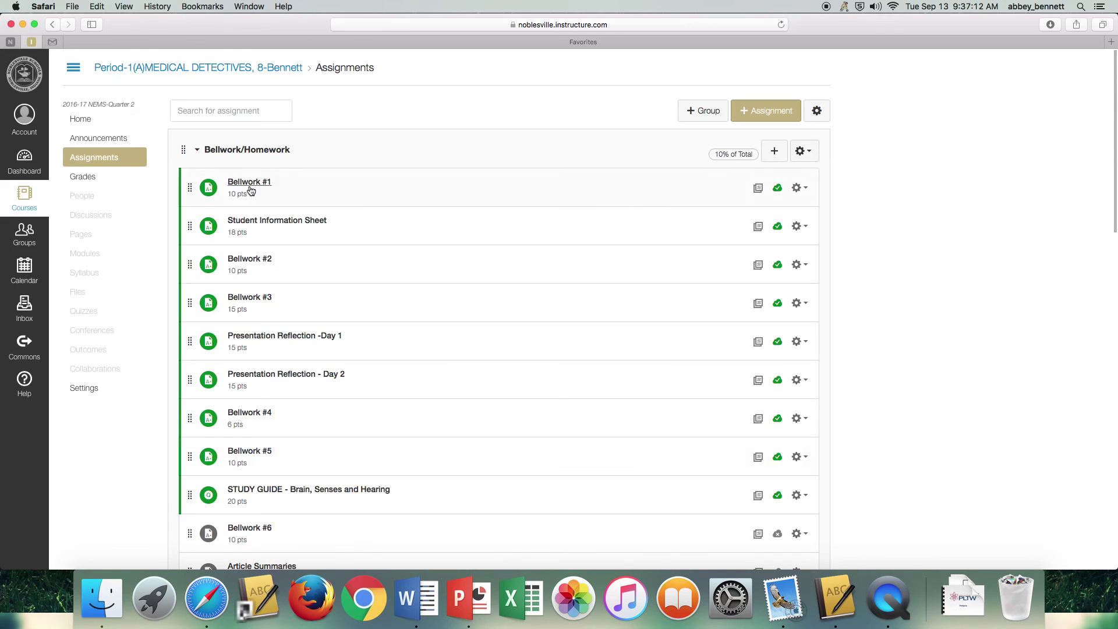
Step: Open the course Grades page, go back to Assignments, then reopen Grades
left_click(111, 180)
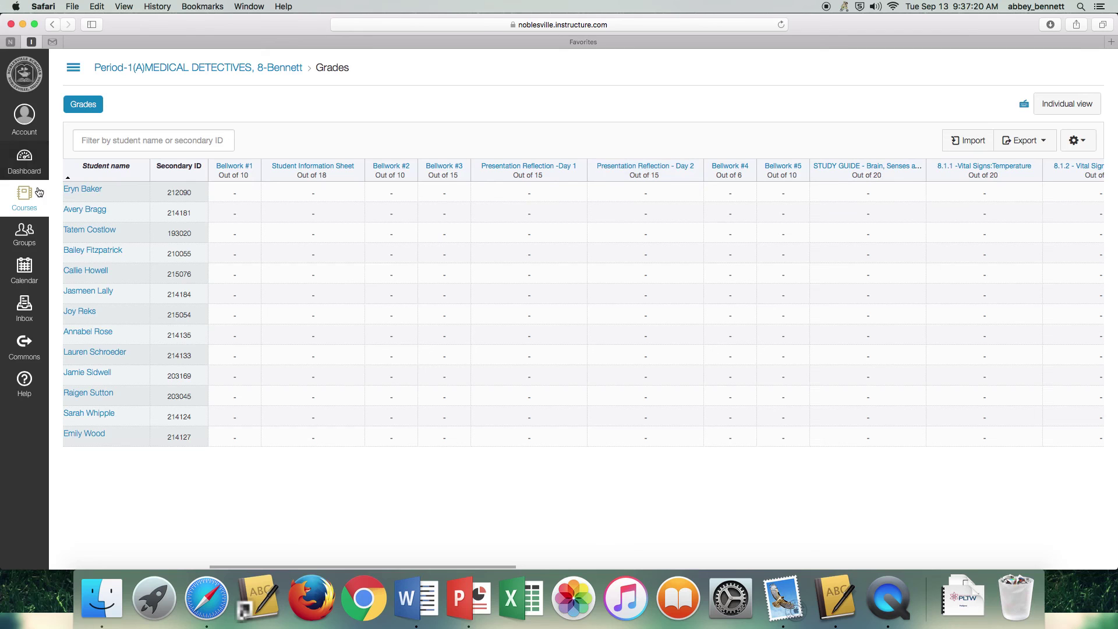
left_click(32, 41)
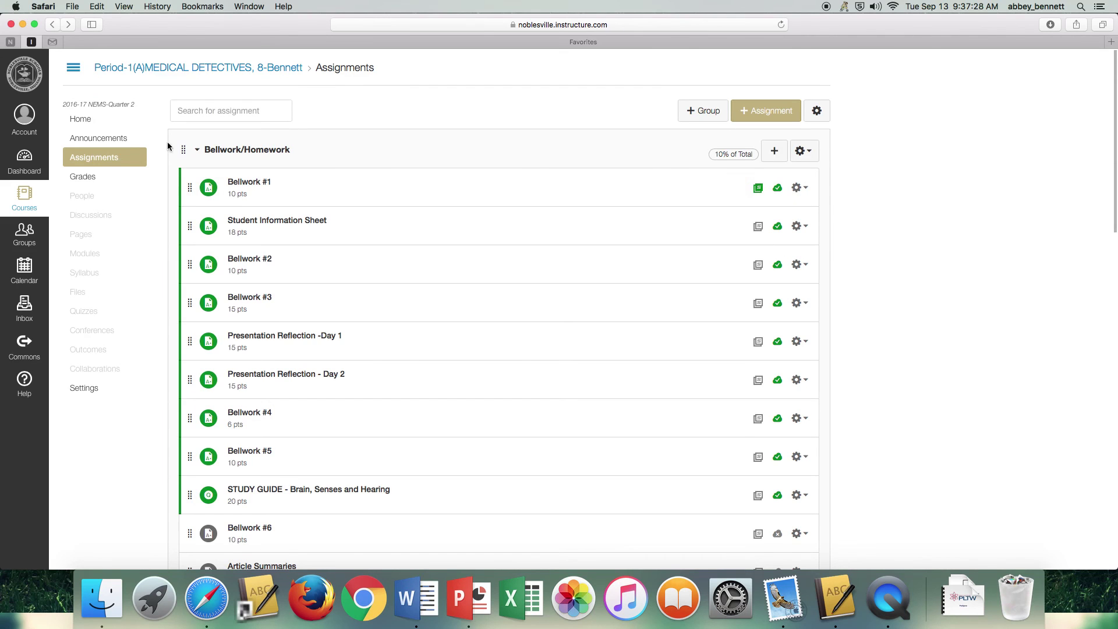
left_click(113, 179)
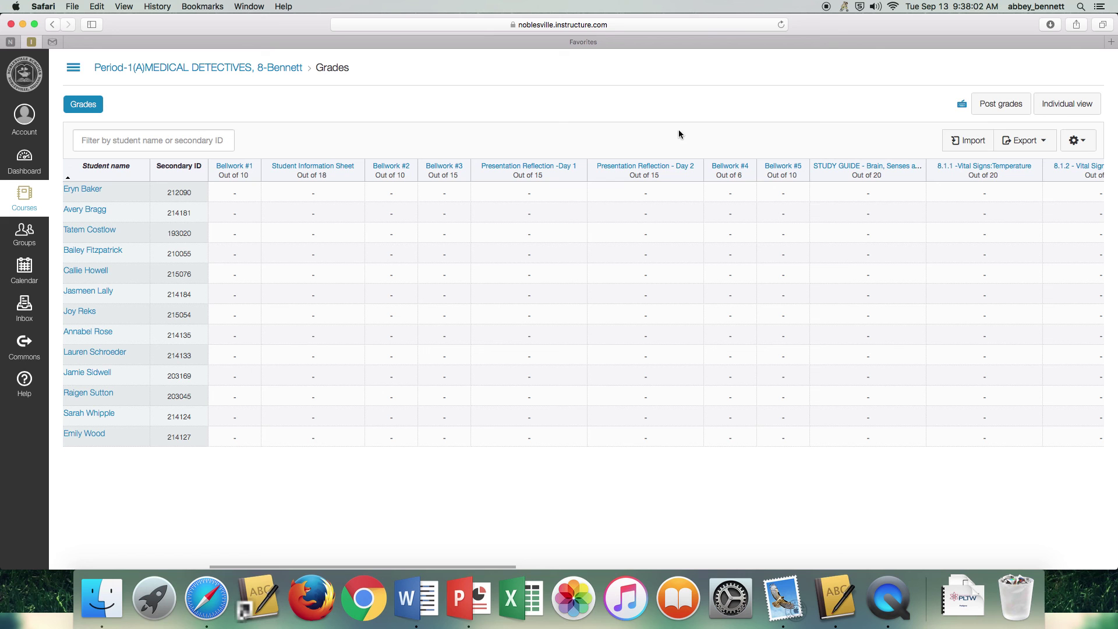
Step: Post grades to SIS, ignoring Bellwork #1's missing due date, leaving 0 assignments ready to post
left_click(984, 106)
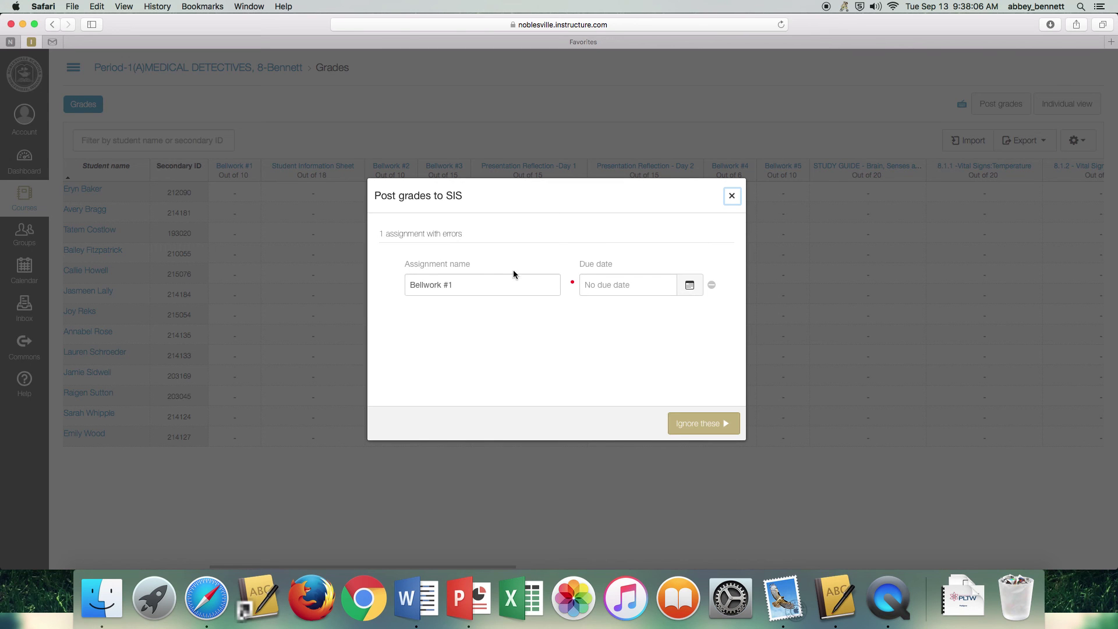
left_click(590, 285)
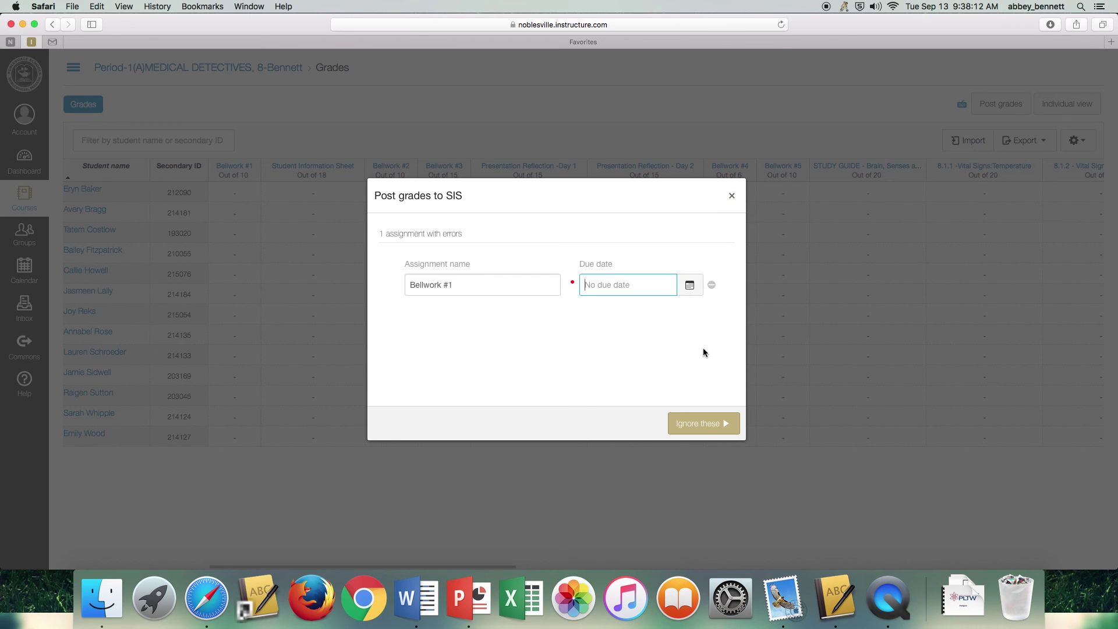
left_click(674, 424)
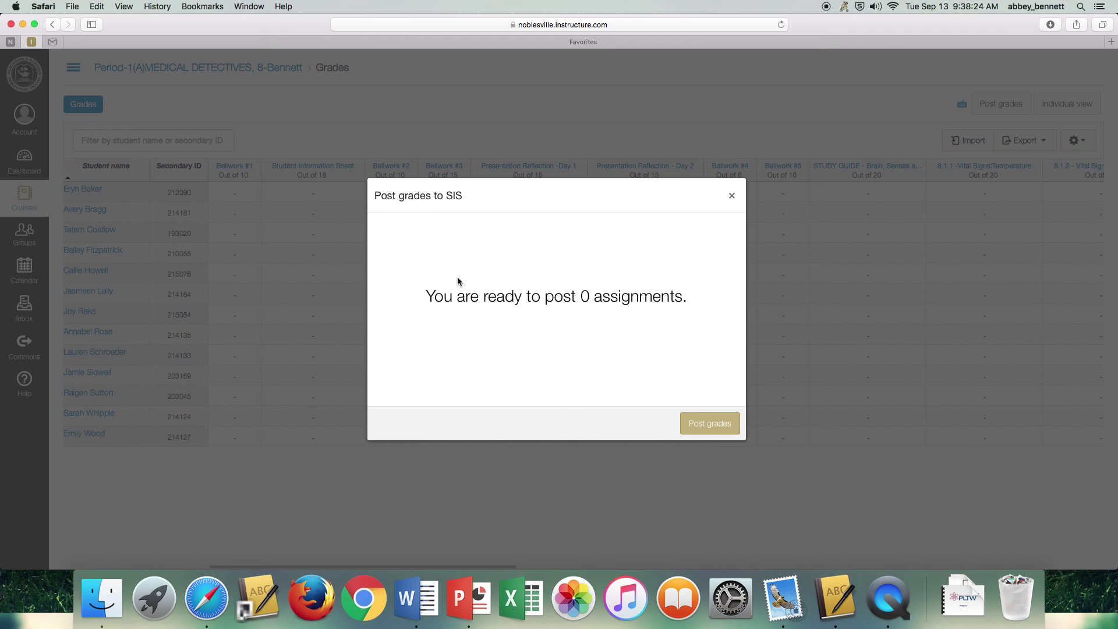
left_click_drag(422, 293, 691, 294)
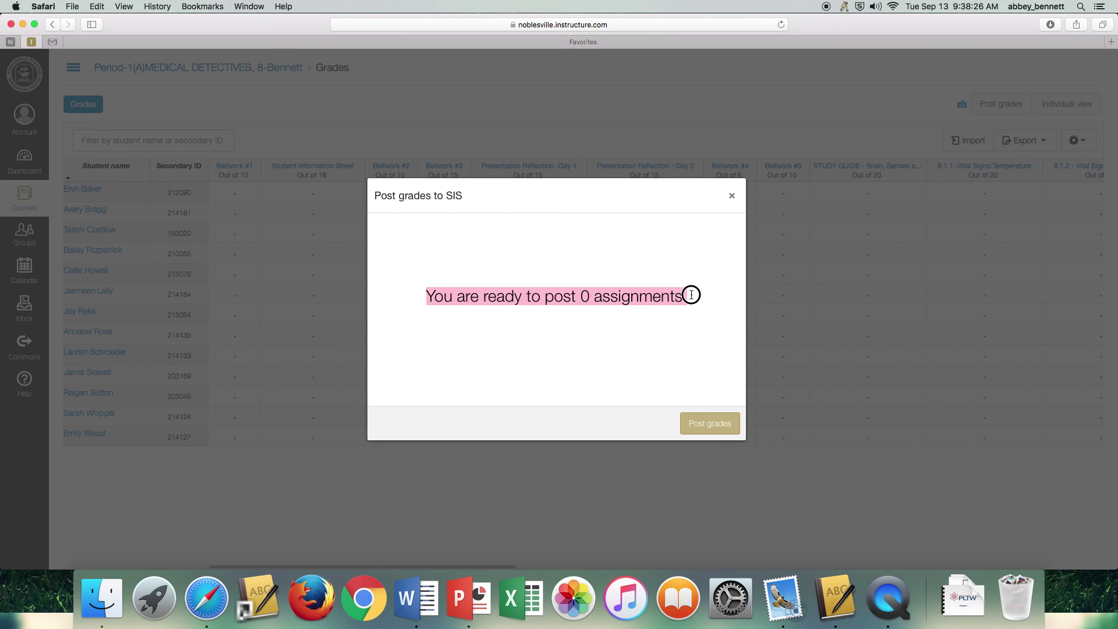